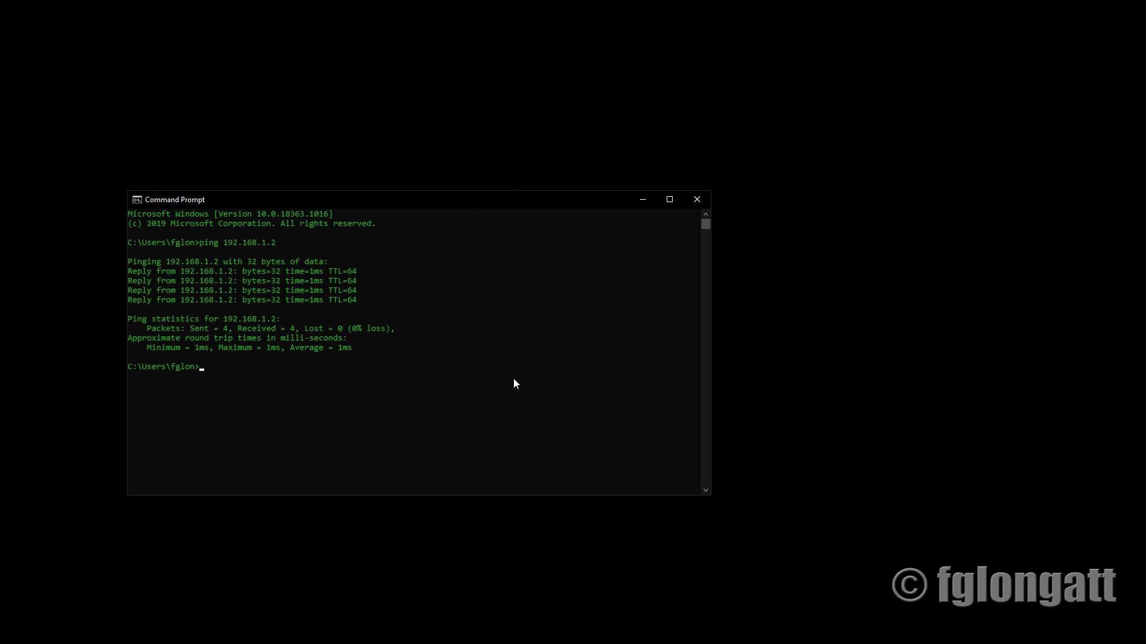
# Step: Highlight the 192.168.1.2 address in the ping output, then close Command Prompt
pyautogui.moveTo(220, 320); pyautogui.dragTo(281, 318)
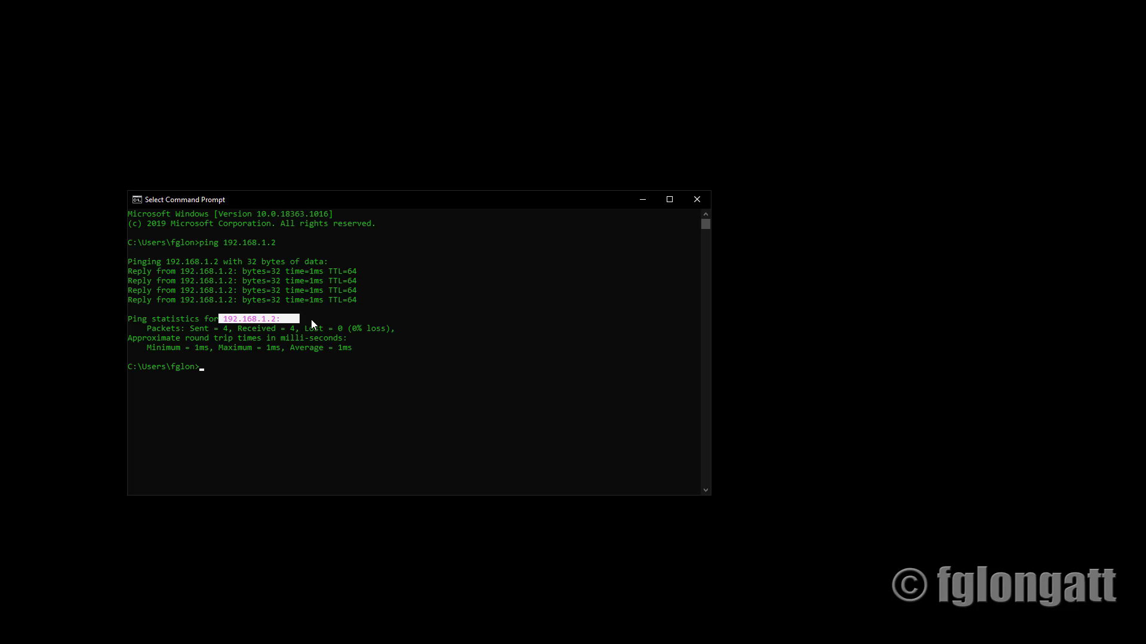
pyautogui.click(697, 201)
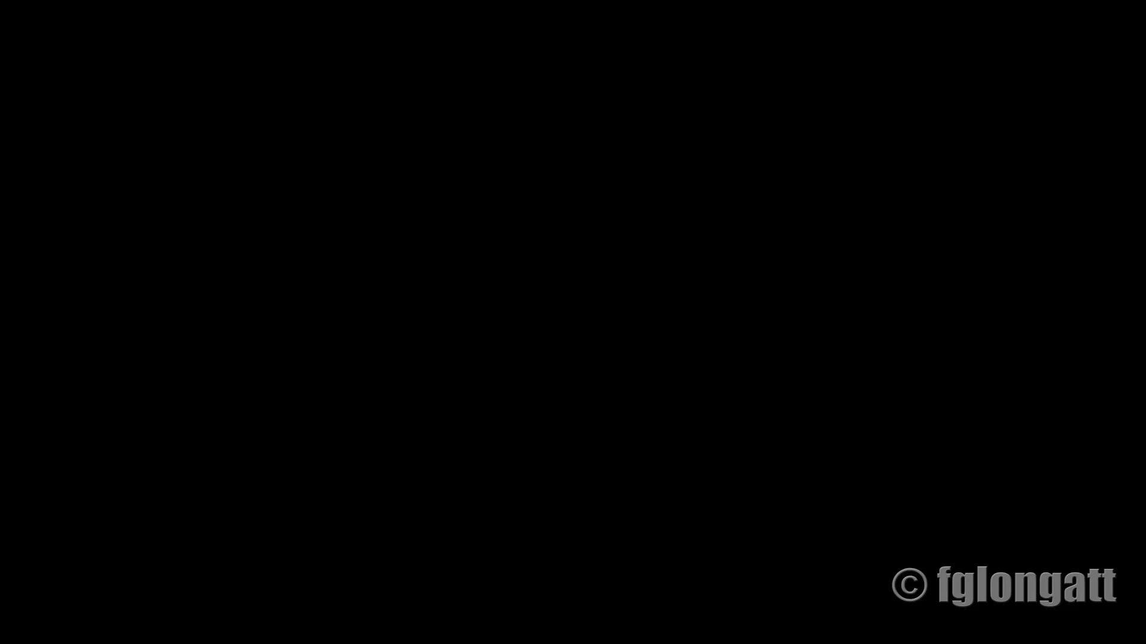
# Step: Maximize Chrome and browse to the device's IP address, reaching the privacy warning
pyautogui.moveTo(0, 128); pyautogui.dragTo(387, 113)
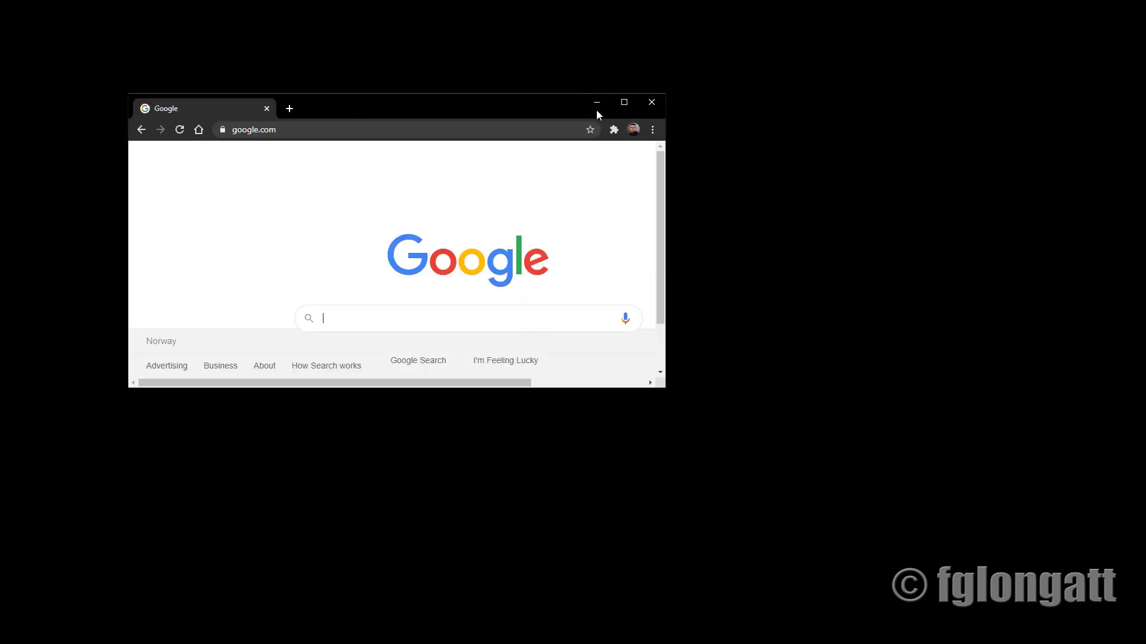
pyautogui.click(624, 103)
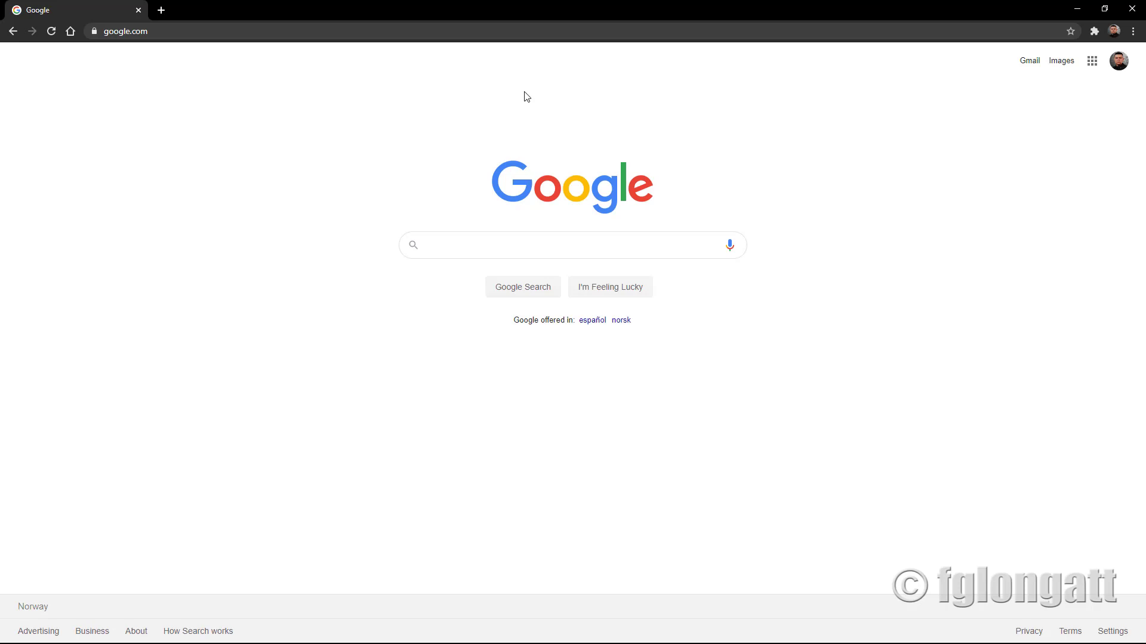
pyautogui.click(375, 34)
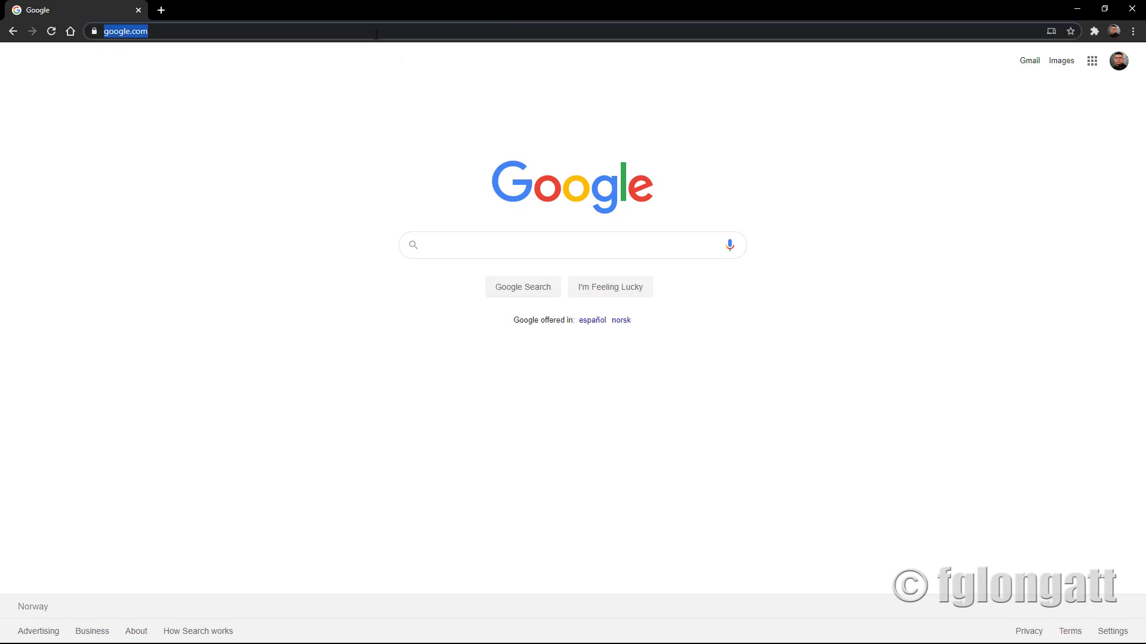
pyautogui.write('192.168.')
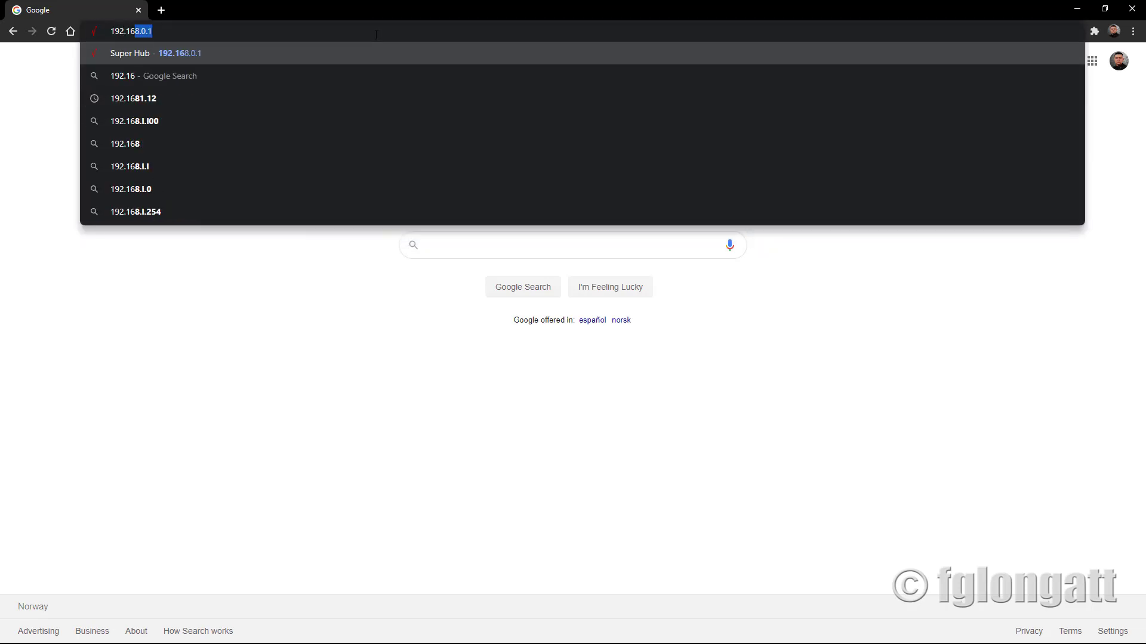
pyautogui.write('1.1')
pyautogui.press('Return')
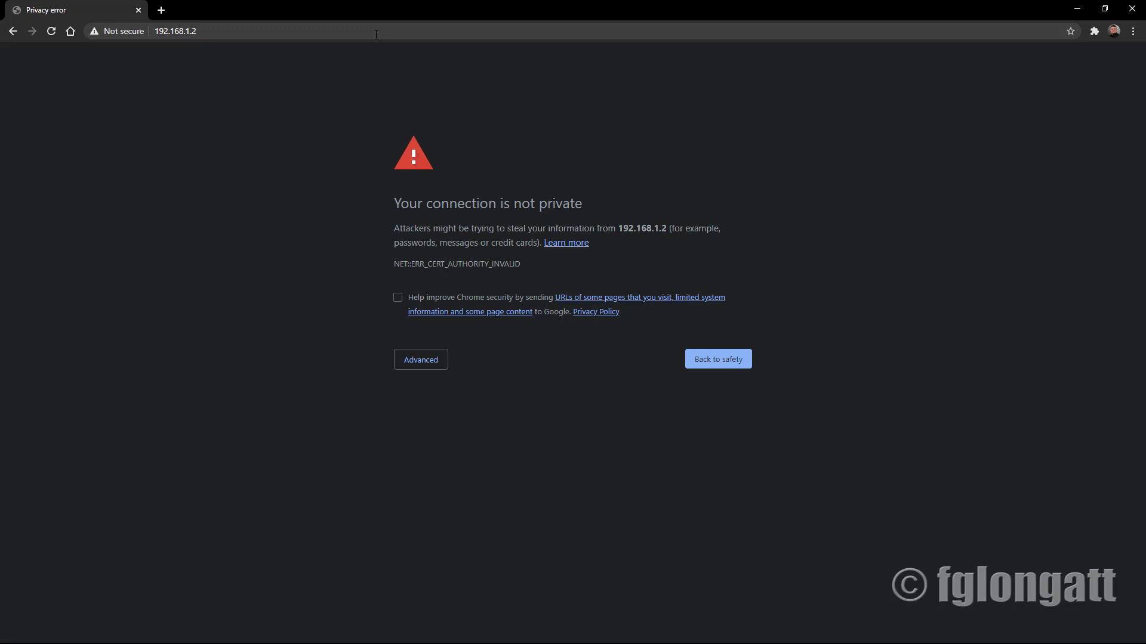
# Step: Reload the warning, then proceed to 192.168.1.2 via Advanced despite the unsafe certificate
pyautogui.press('F5')
pyautogui.click(421, 360)
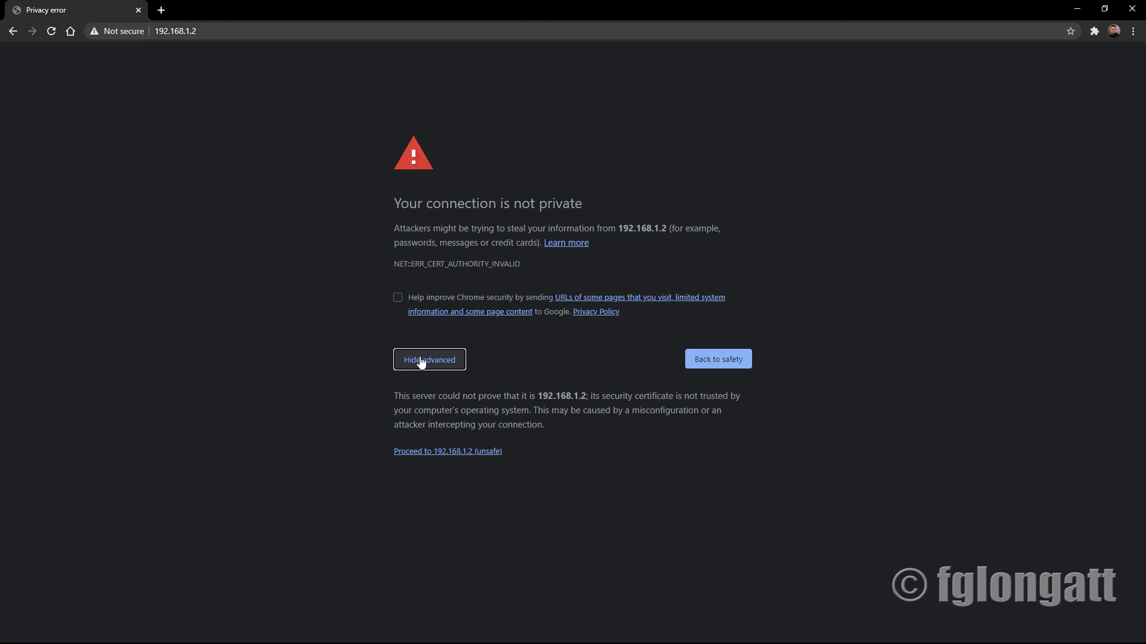
pyautogui.click(438, 453)
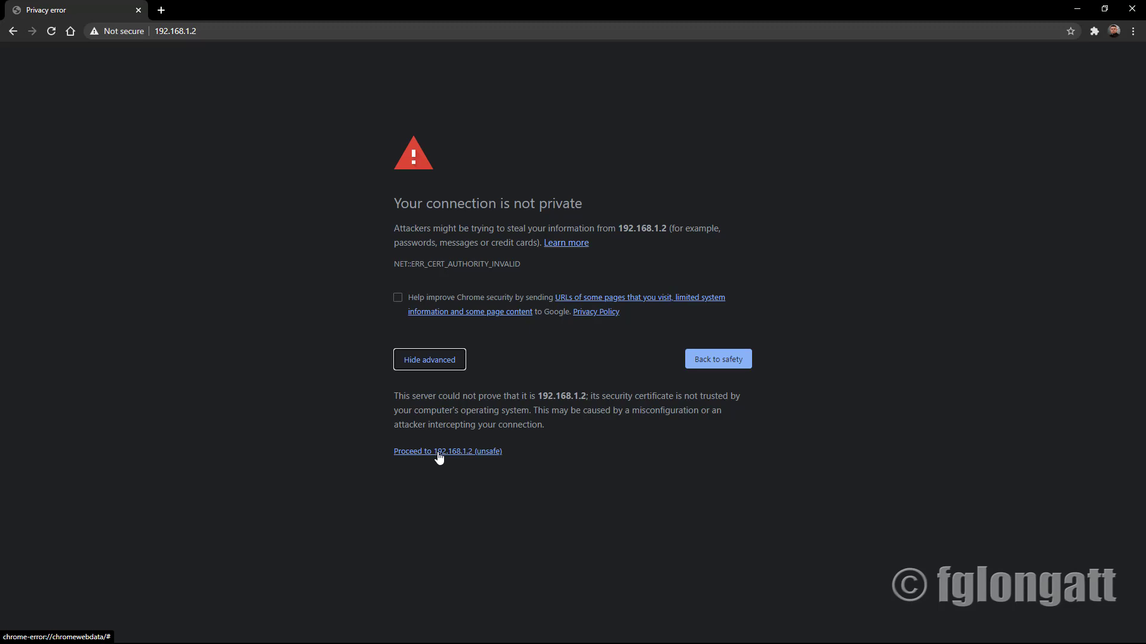
pyautogui.click(438, 451)
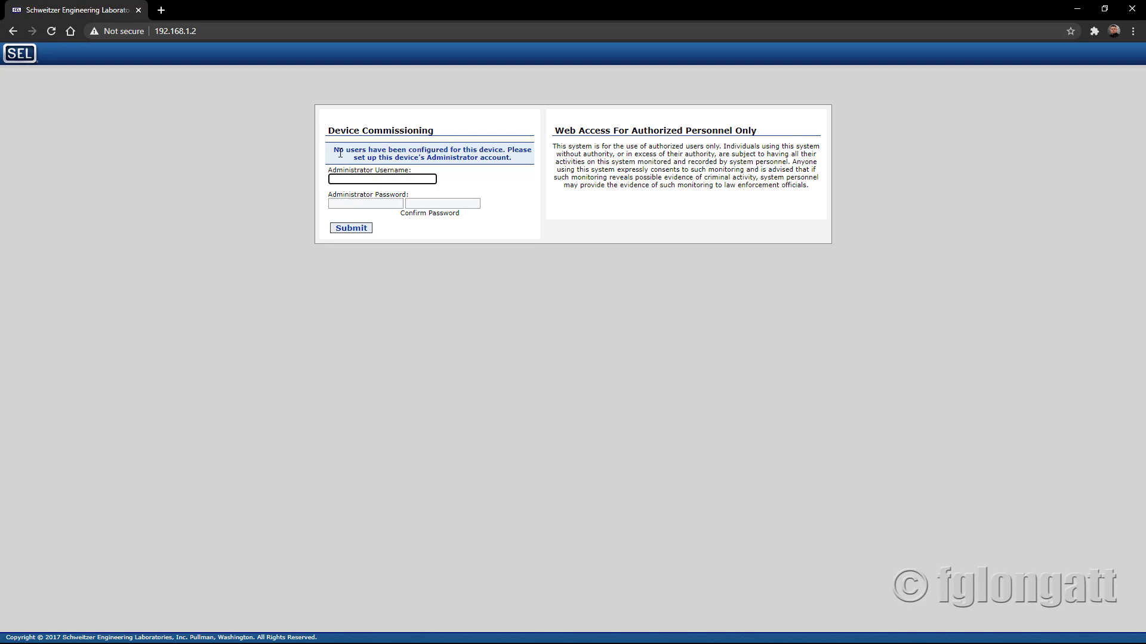
# Step: Enter the chosen Administrator Username on the Device Commissioning page
pyautogui.moveTo(340, 153); pyautogui.dragTo(520, 162)
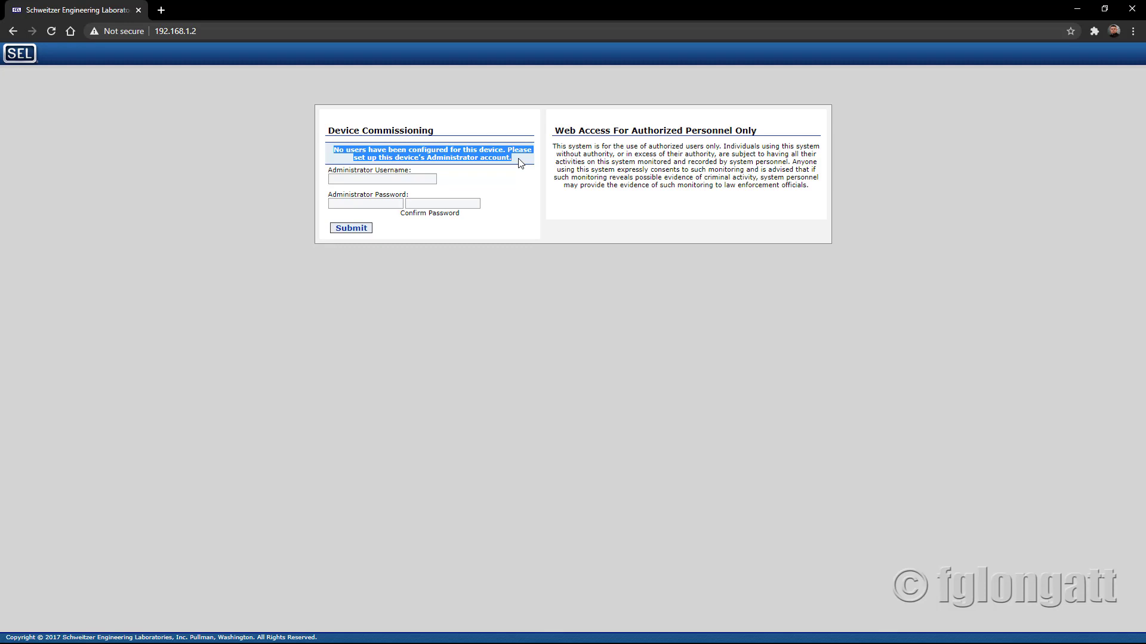
pyautogui.moveTo(411, 167); pyautogui.dragTo(405, 183)
pyautogui.click(405, 181)
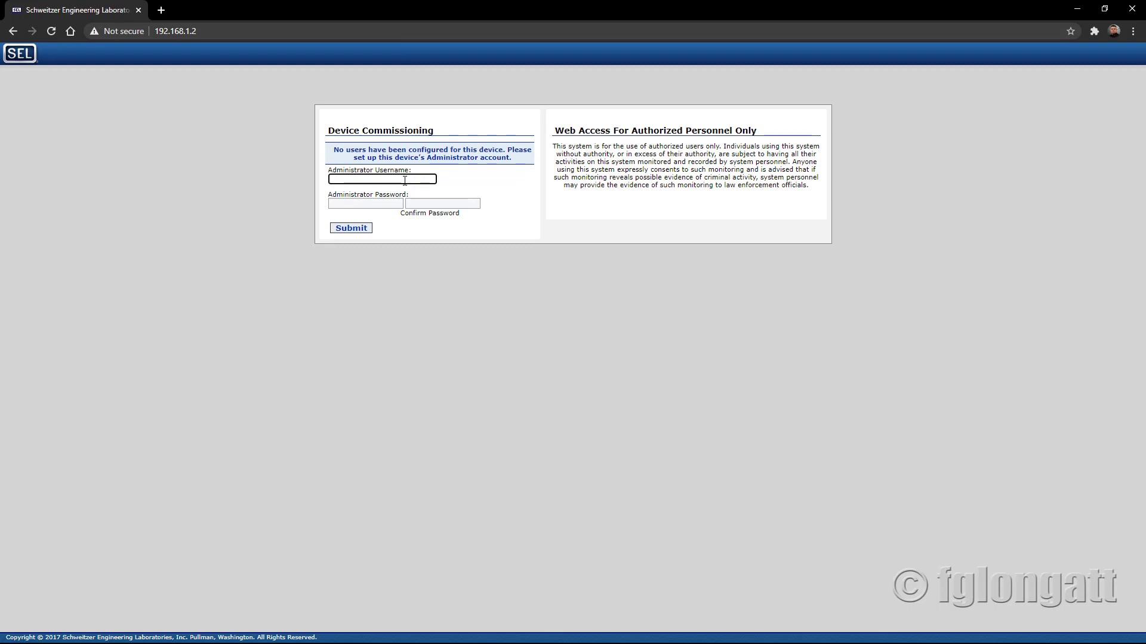
pyautogui.write('fglongatt')
# Step: Type the administrator password and re-enter it in the Confirm Password field
pyautogui.click(388, 207)
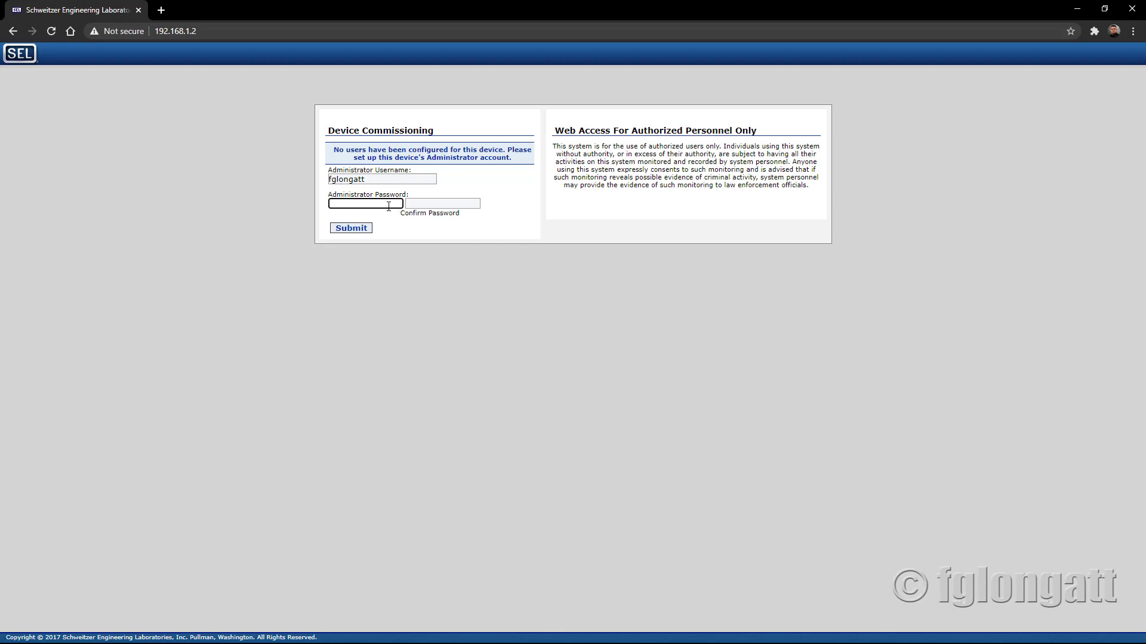
pyautogui.write('•••')
pyautogui.press('BackSpace')
pyautogui.press('BackSpace')
pyautogui.press('BackSpace')
pyautogui.write('••••••••••')
pyautogui.click(415, 204)
pyautogui.write('••••••••')
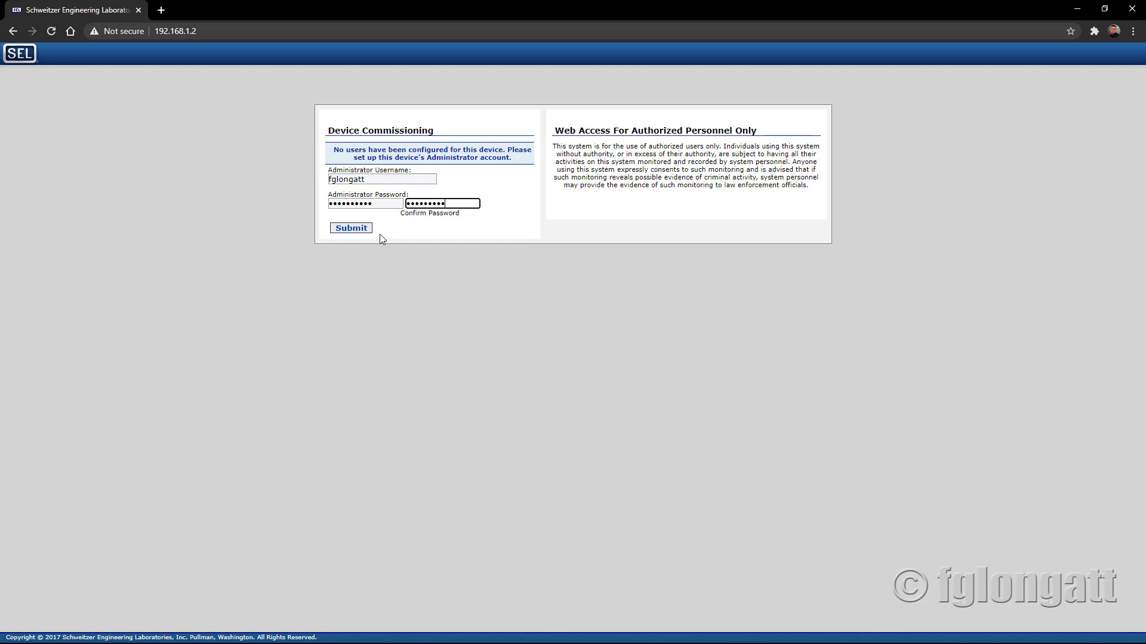
pyautogui.moveTo(446, 203); pyautogui.dragTo(314, 195)
pyautogui.write('••••••••••')
# Step: Submit the new administrator account, then log in with its username and password
pyautogui.click(348, 233)
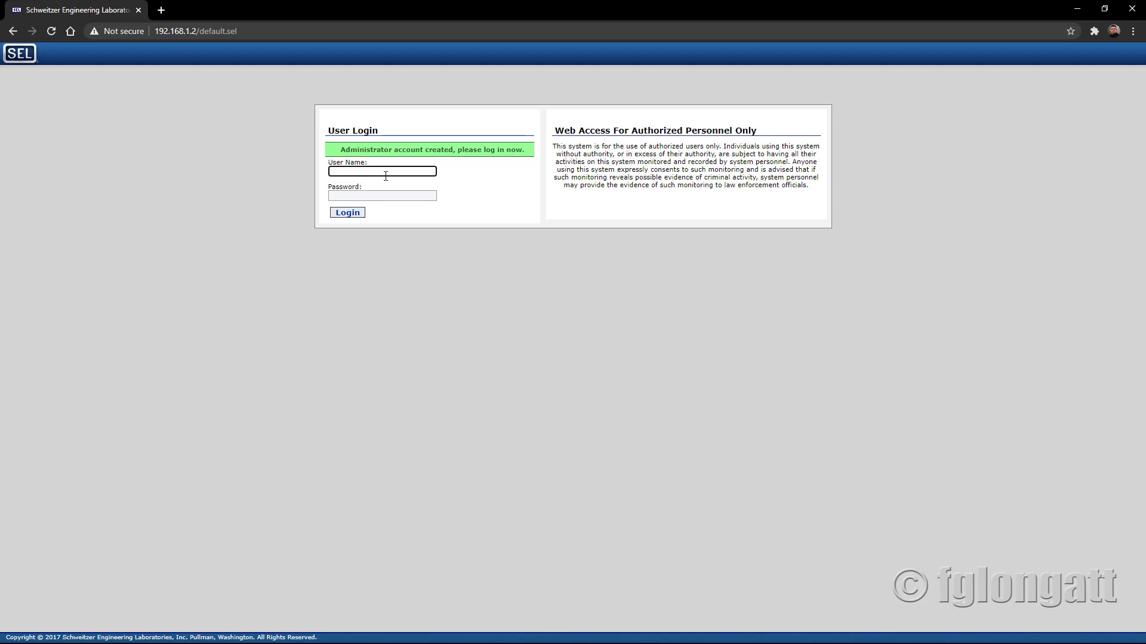
pyautogui.write('fglongatt')
pyautogui.click(428, 195)
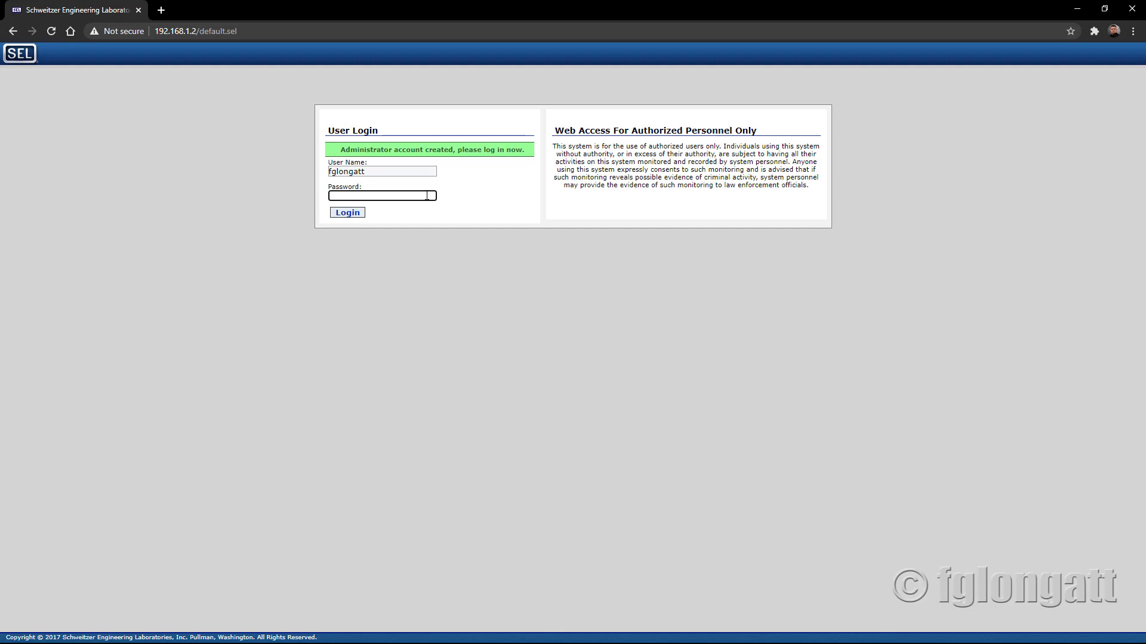
pyautogui.write('********')
pyautogui.press('Return')
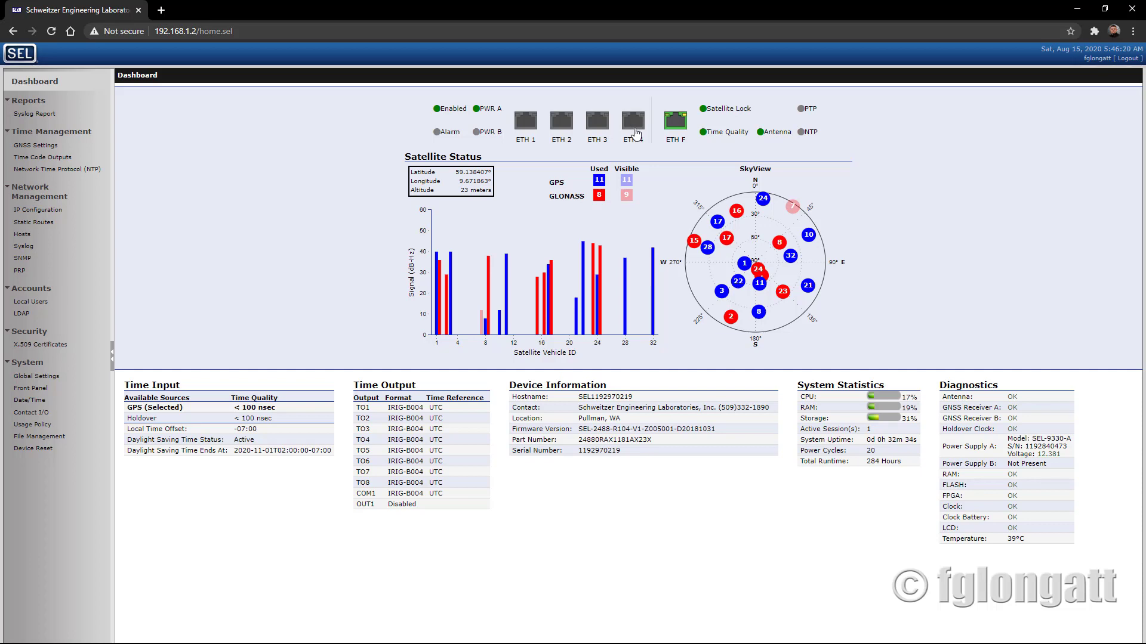
pyautogui.click(684, 128)
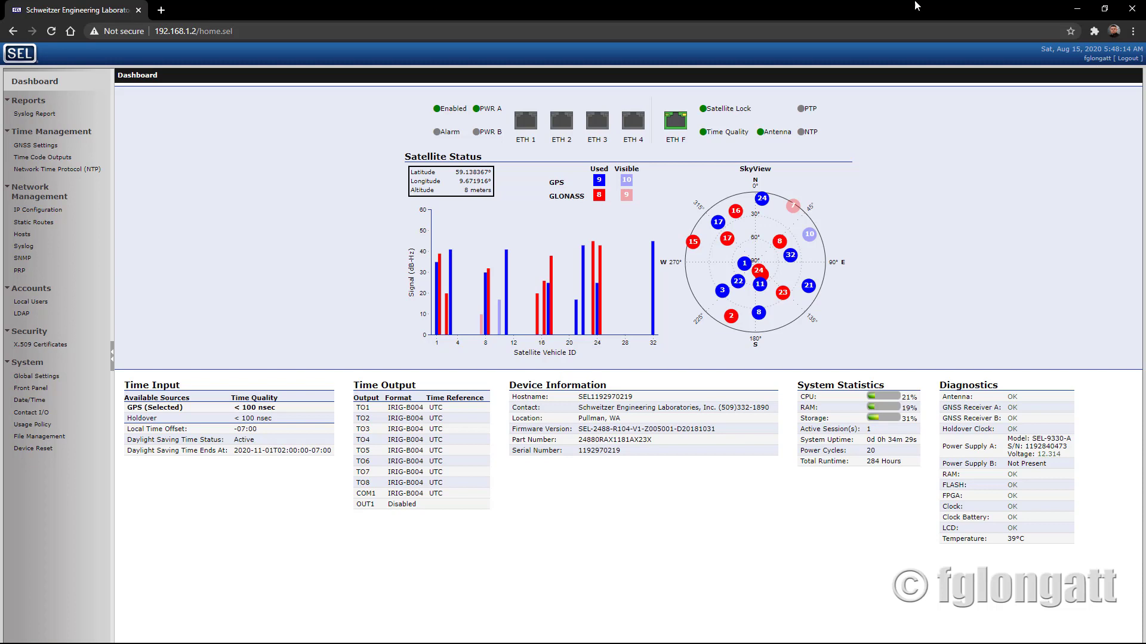
# Step: Collapse Reports, Time Management, Network Management, Accounts, Security and System, then re-expand Network Management
pyautogui.click(8, 104)
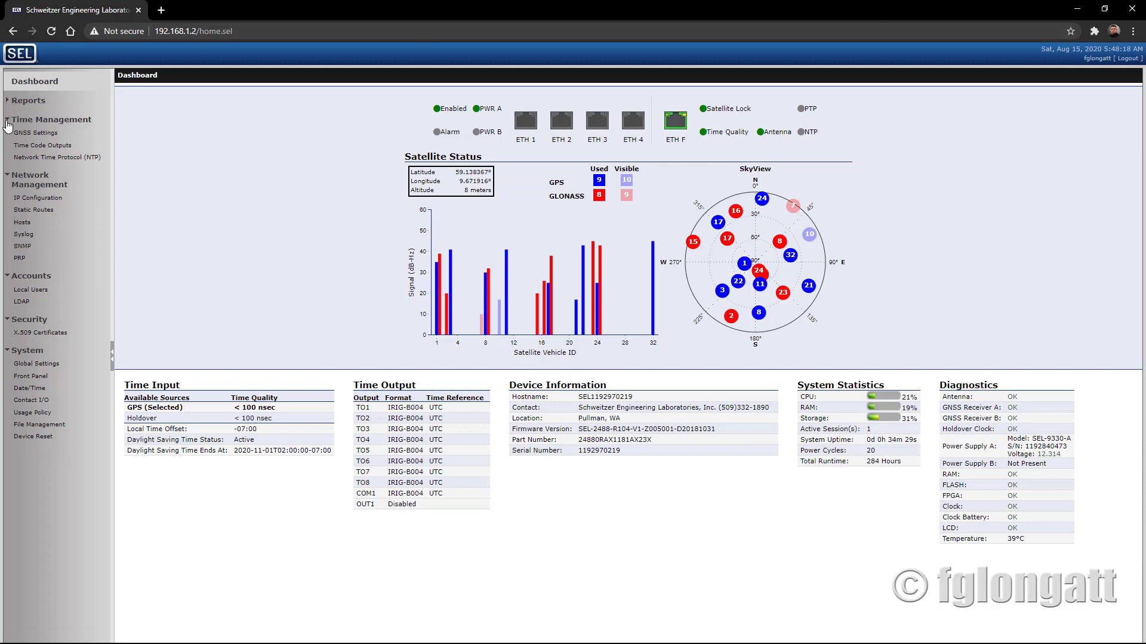
pyautogui.click(8, 122)
pyautogui.click(8, 142)
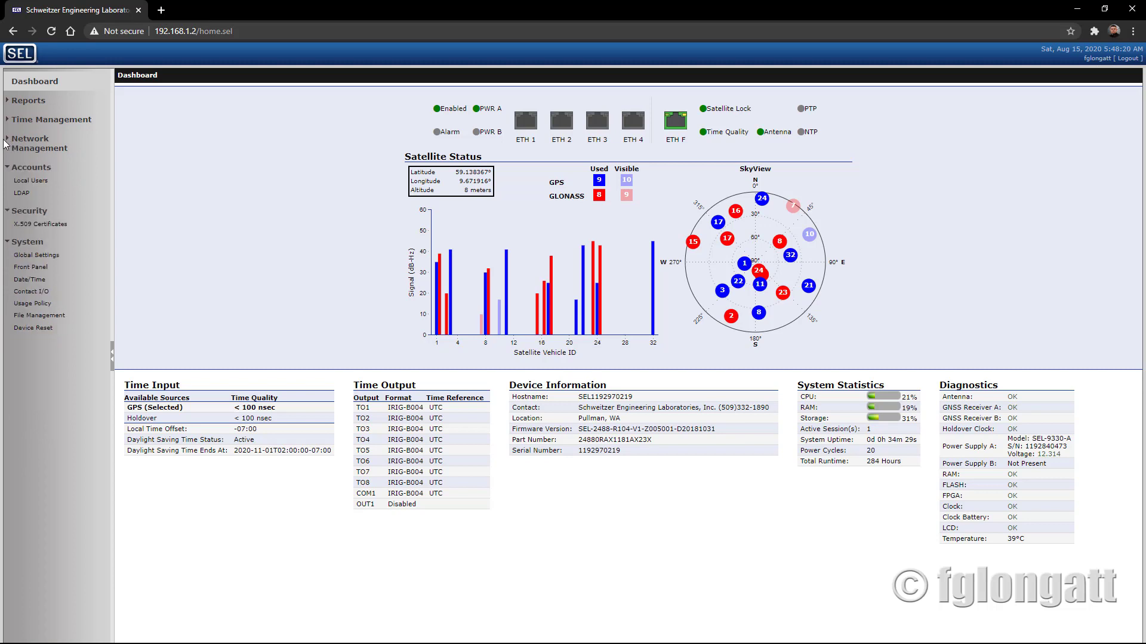
pyautogui.click(8, 169)
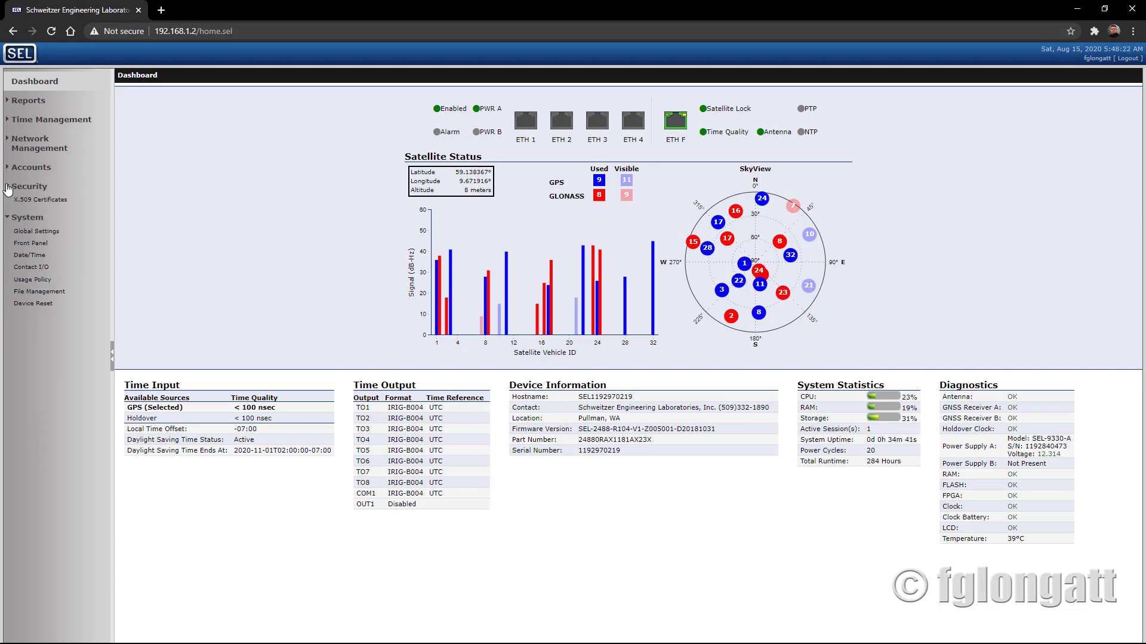
pyautogui.click(7, 187)
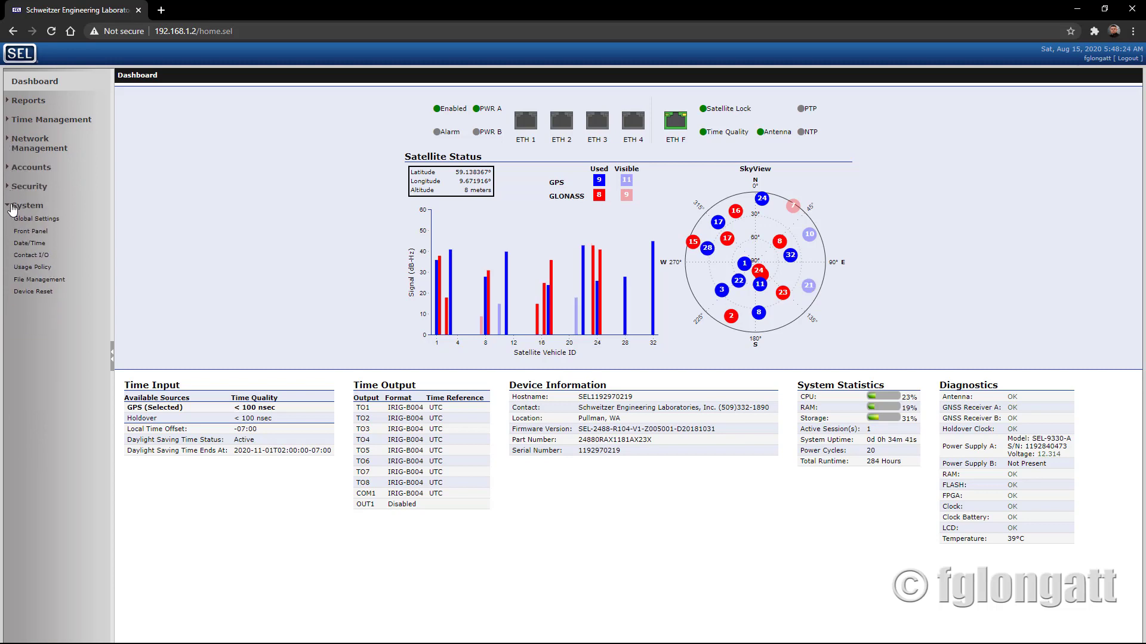
pyautogui.click(8, 206)
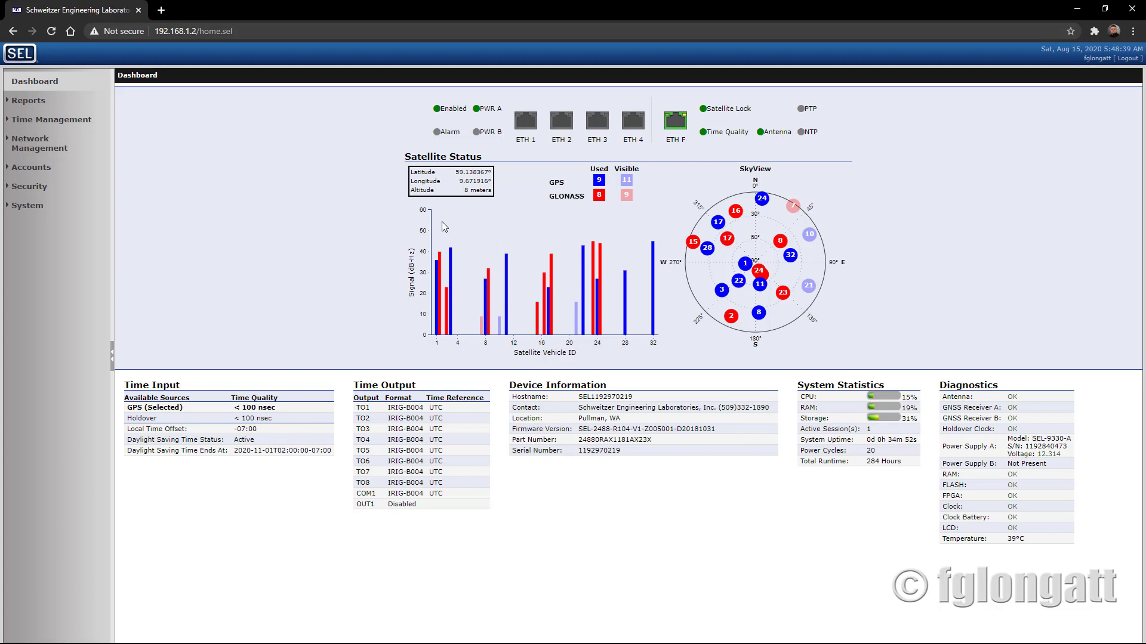
pyautogui.click(8, 144)
# Step: Open IP Configuration and append 0 to ETH F's last address octet
pyautogui.click(37, 164)
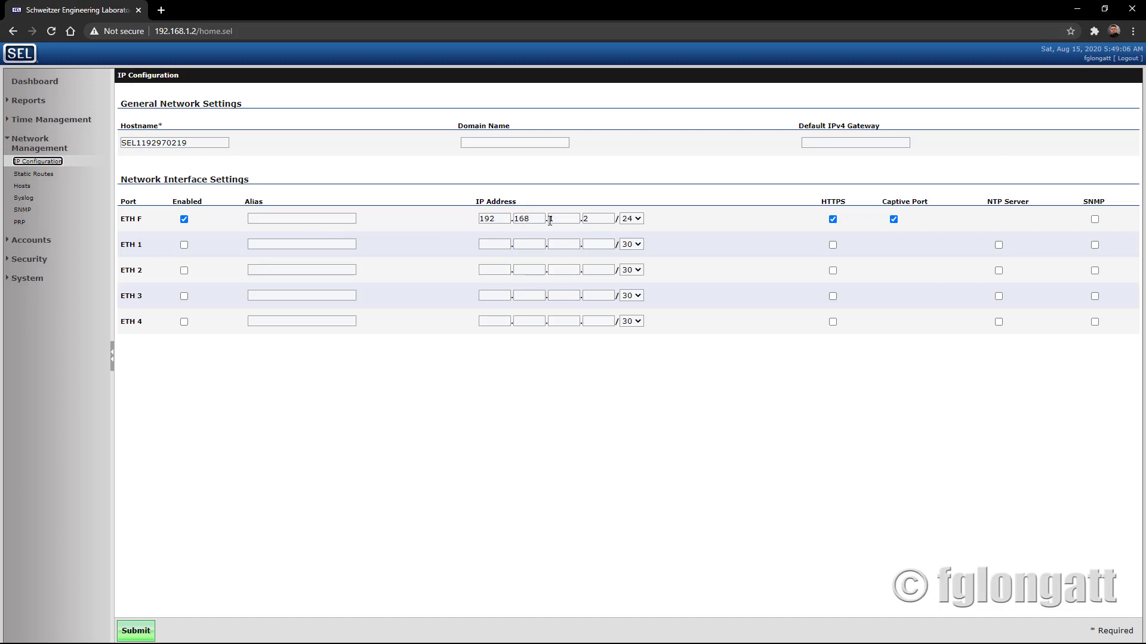
pyautogui.click(606, 218)
pyautogui.write('0')
# Step: Submit the ETH F address 192.168.1.20 and close the Chrome window
pyautogui.click(144, 634)
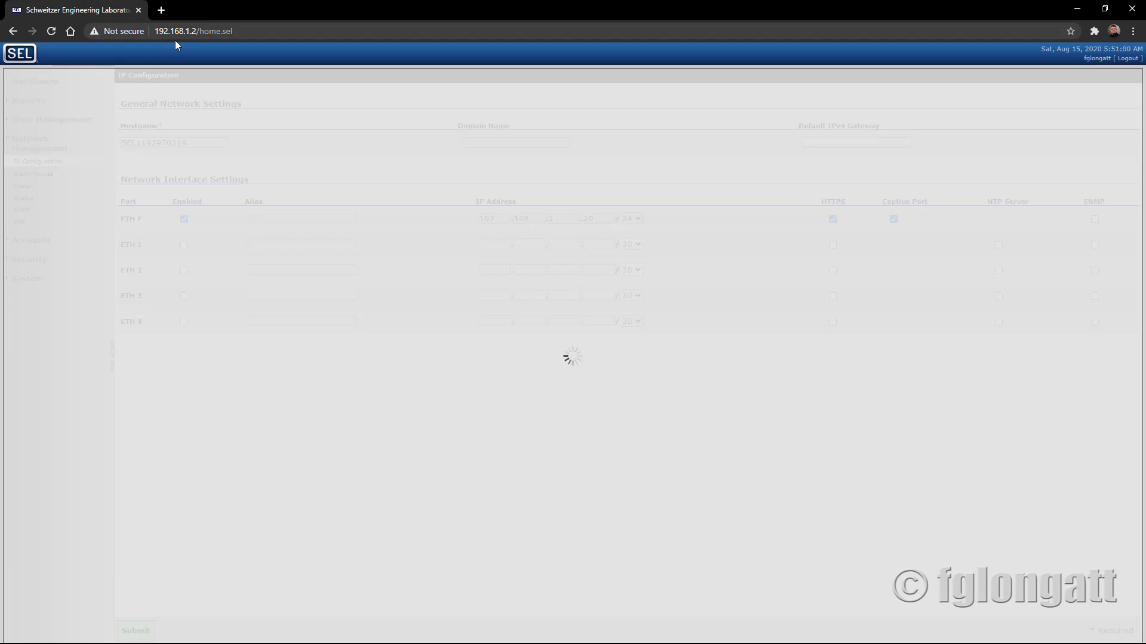
pyautogui.click(1136, 13)
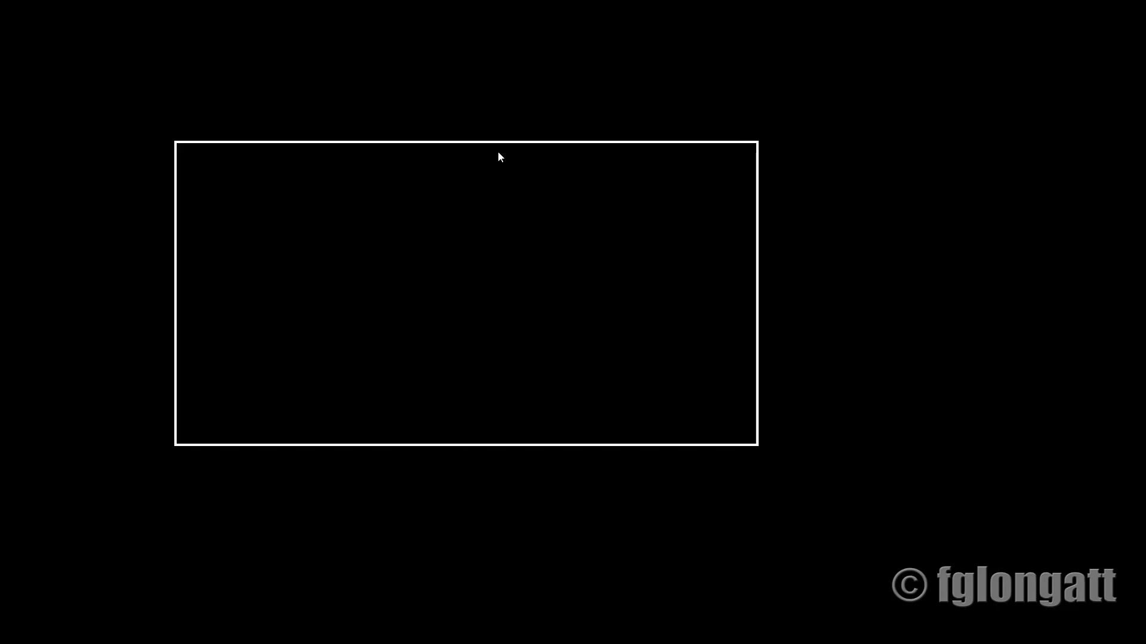
# Step: Ping the new address 192.168.1.20, getting four replies with 0% loss
pyautogui.click(285, 196)
pyautogui.click(257, 204)
pyautogui.write('1')
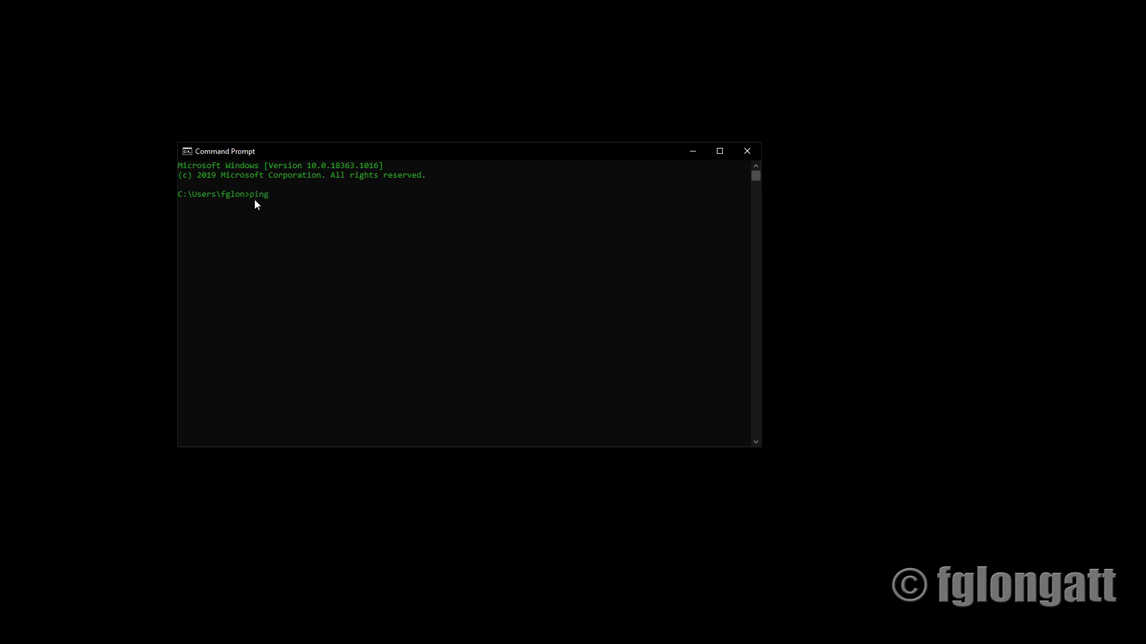
pyautogui.write('ing 198.1')
pyautogui.write('.168.1.')
pyautogui.write('20')
pyautogui.press('Return')
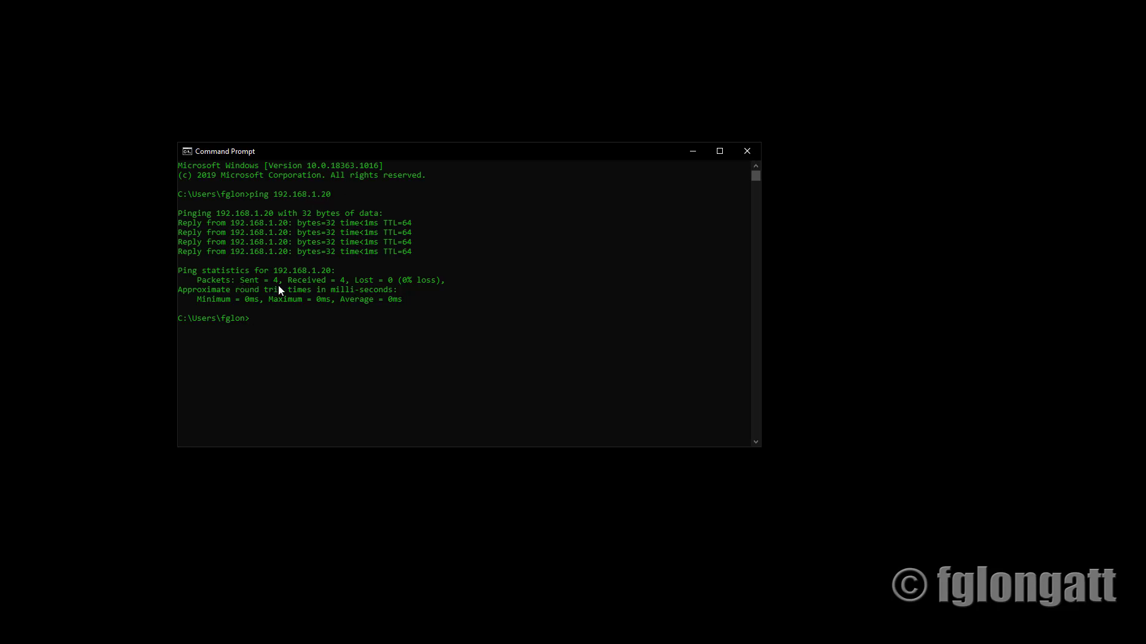
# Step: Ping the old address 192.168.1.2 and confirm all four requests time out
pyautogui.click(289, 325)
pyautogui.write('ping 192.168.1.2')
pyautogui.press('Return')
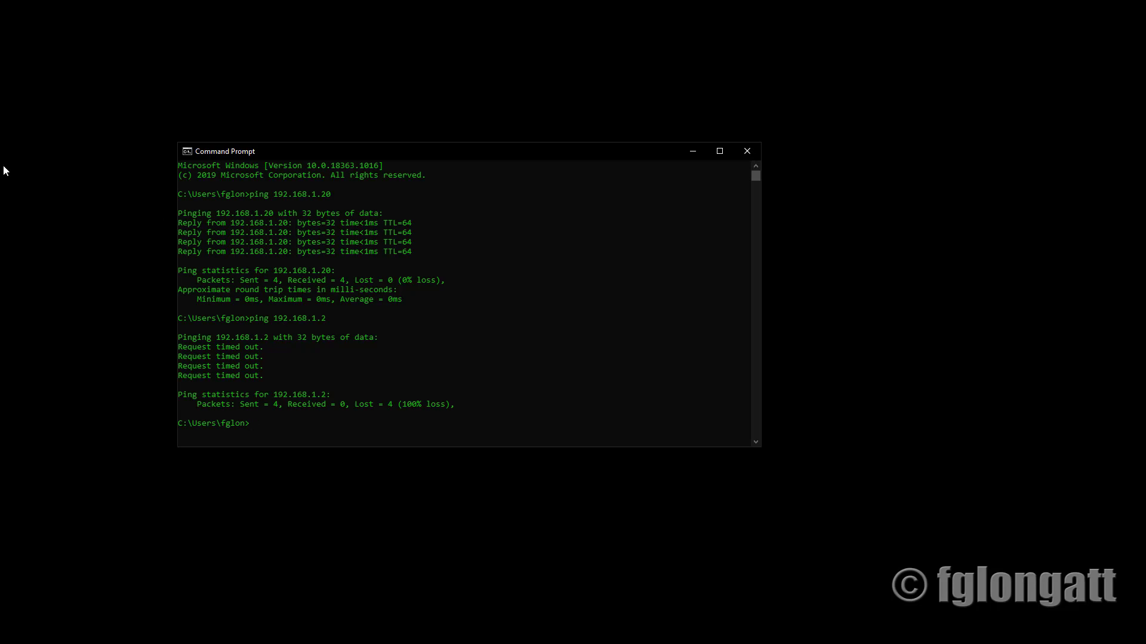
# Step: Close Command Prompt and load 192.168.1.20 in Chrome
pyautogui.click(747, 152)
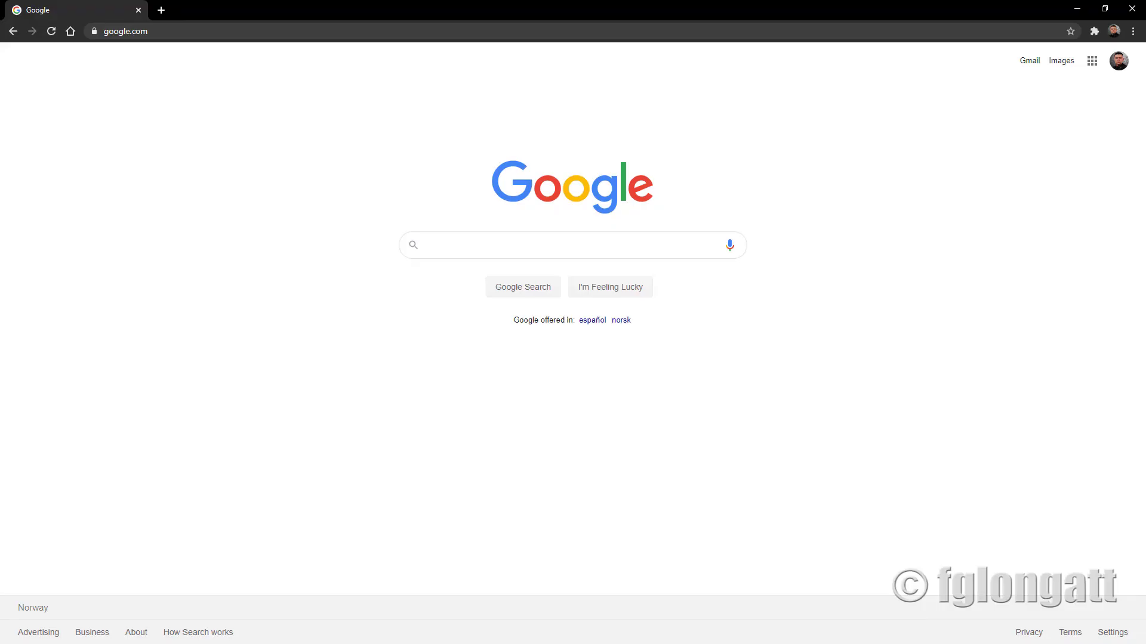
pyautogui.click(211, 35)
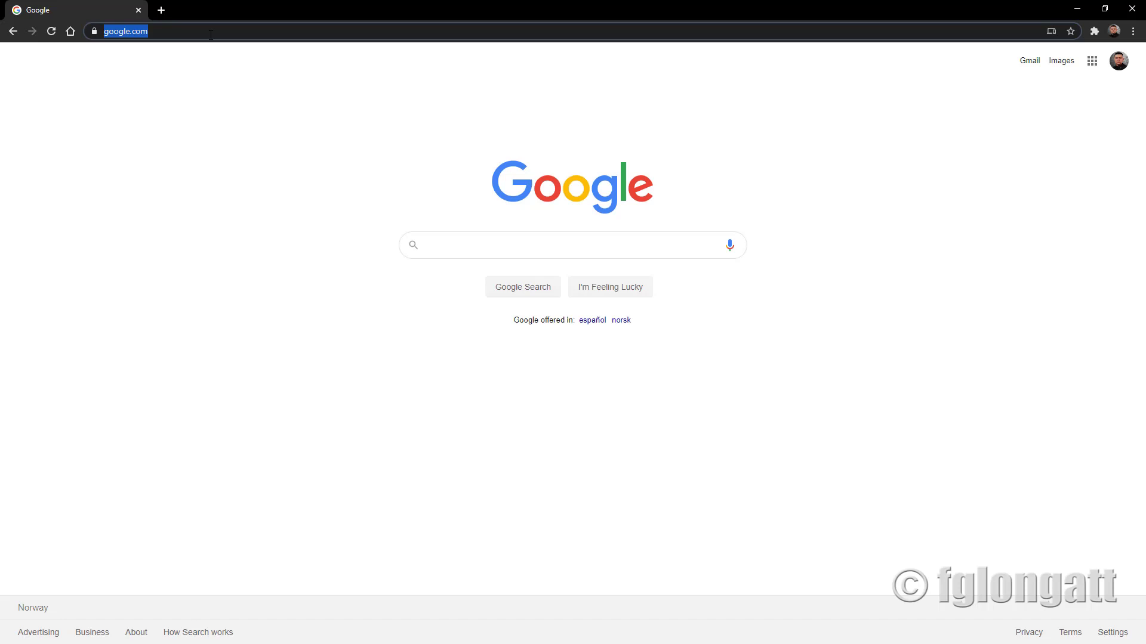
pyautogui.write('19')
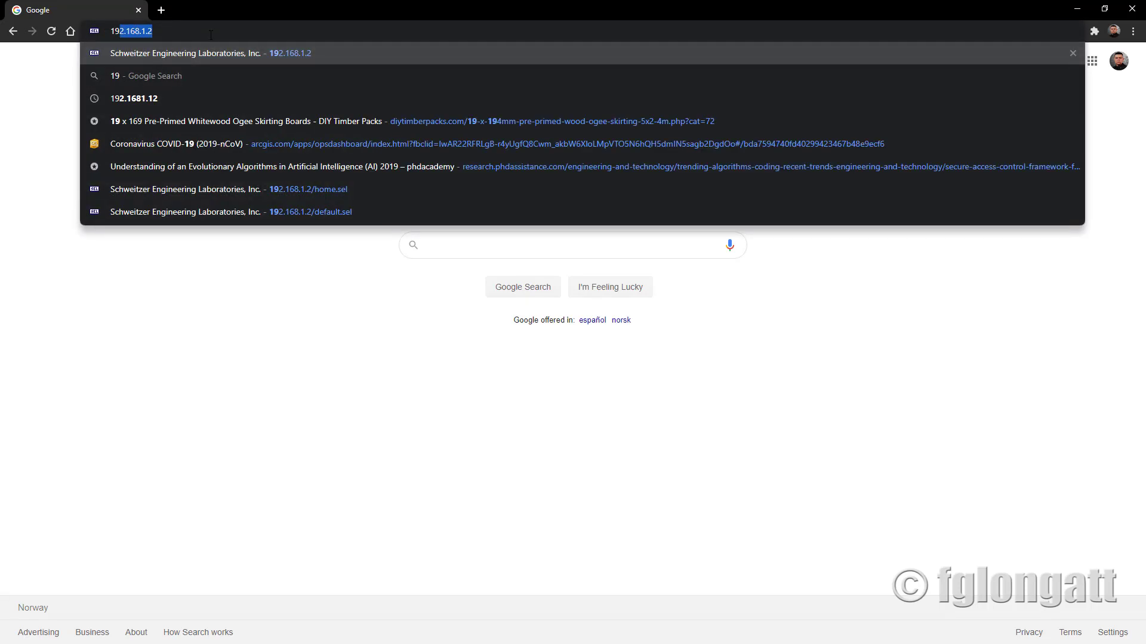
pyautogui.write('92.')
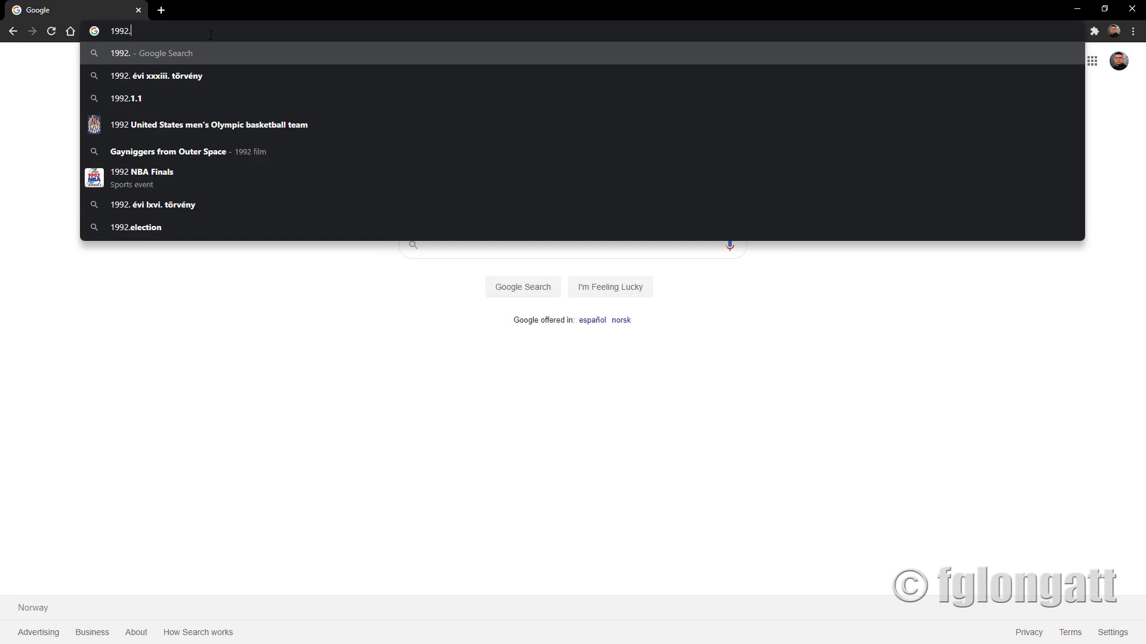
pyautogui.press('BackSpace')
pyautogui.press('BackSpace')
pyautogui.press('BackSpace')
pyautogui.write('2.168.1.')
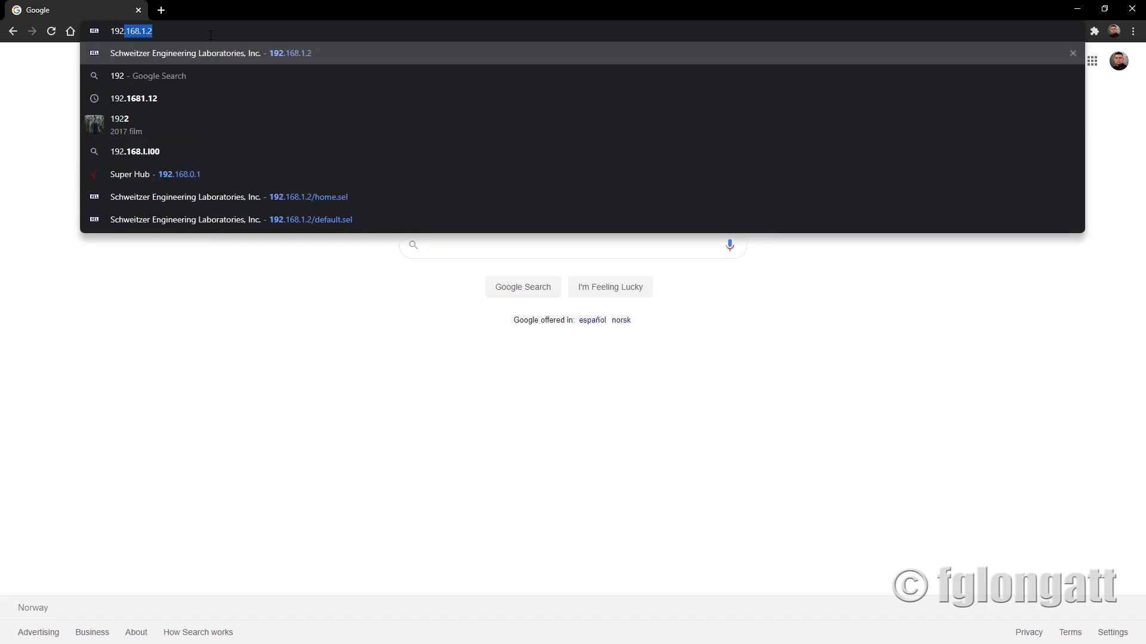
pyautogui.write('20')
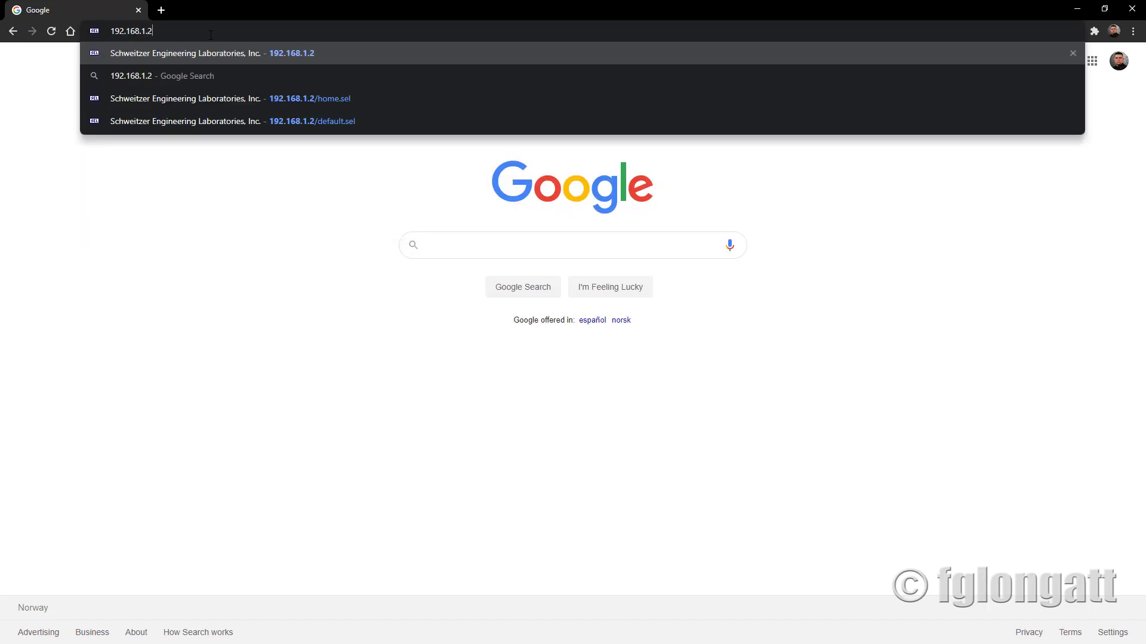
pyautogui.press('Return')
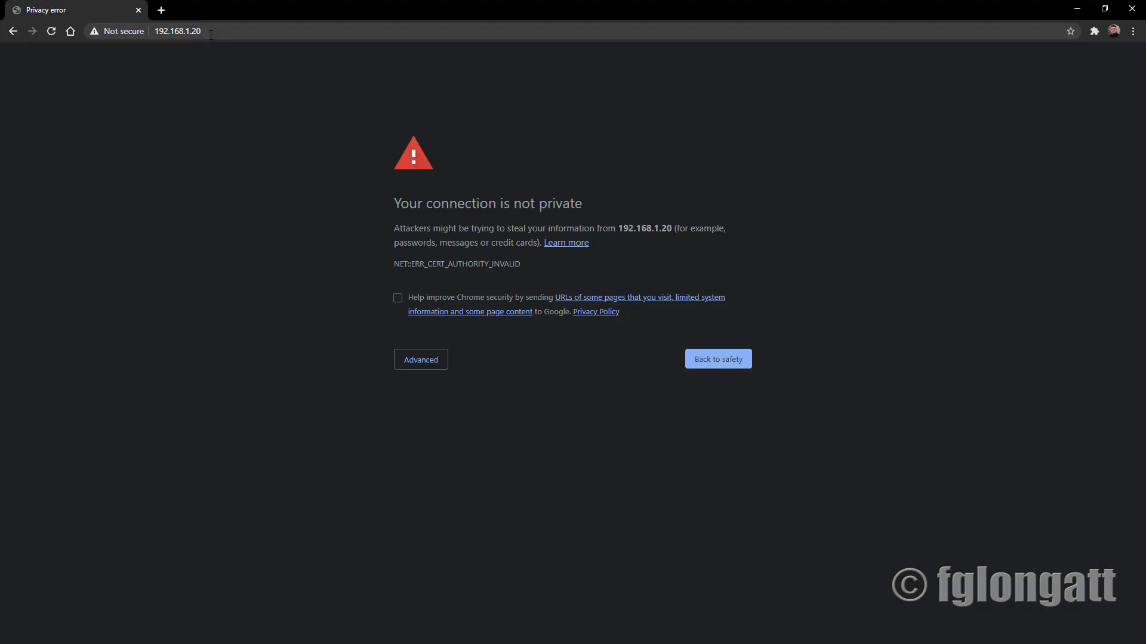
# Step: Reload 192.168.1.20 and proceed past the unsafe-certificate warning to the User Login page
pyautogui.press('F5')
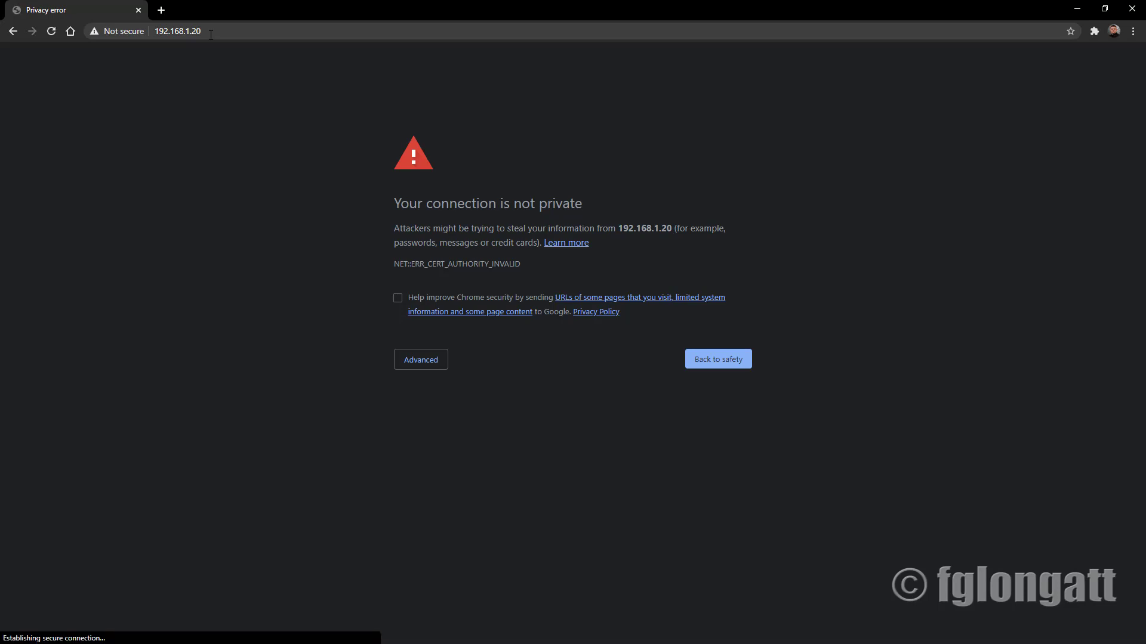
pyautogui.click(435, 363)
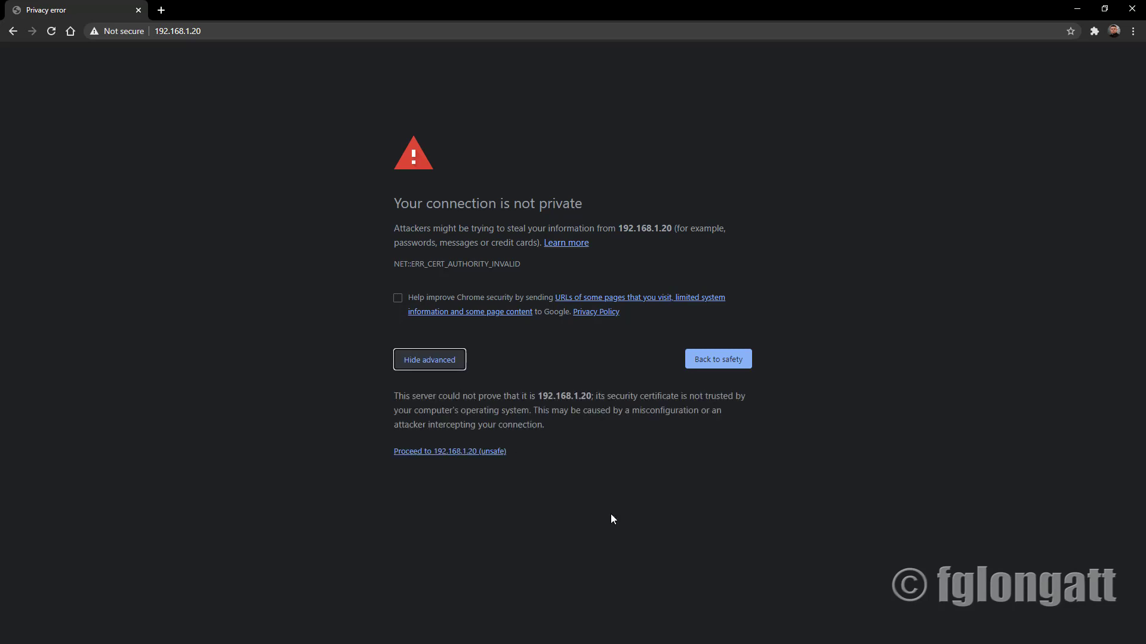
pyautogui.click(474, 461)
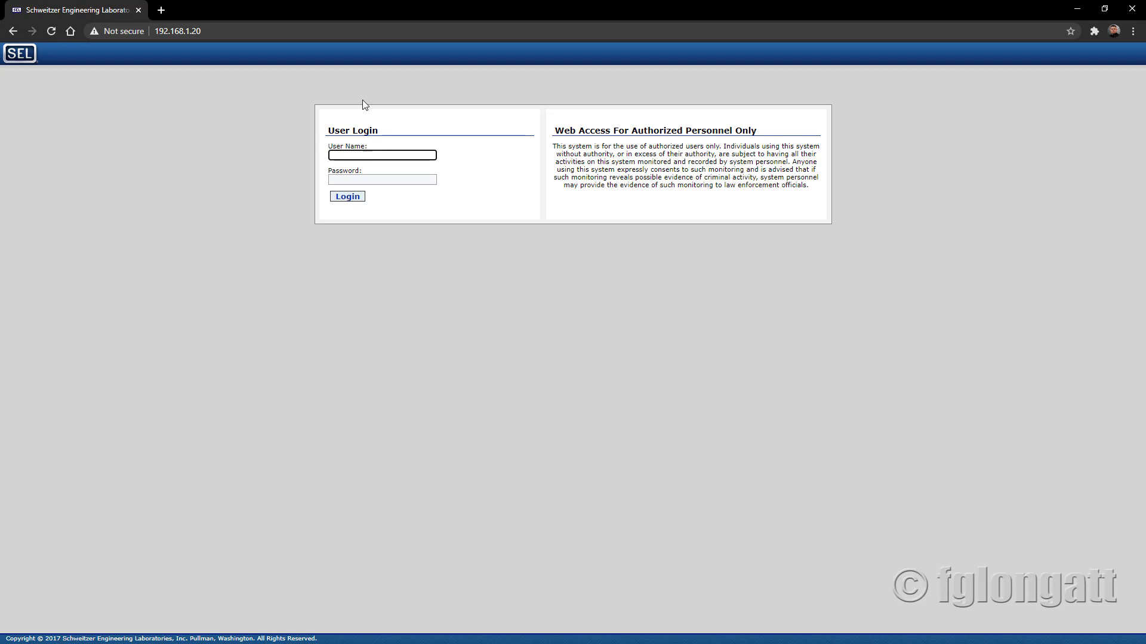
# Step: Log in with the autofilled saved user name and the account password
pyautogui.click(412, 158)
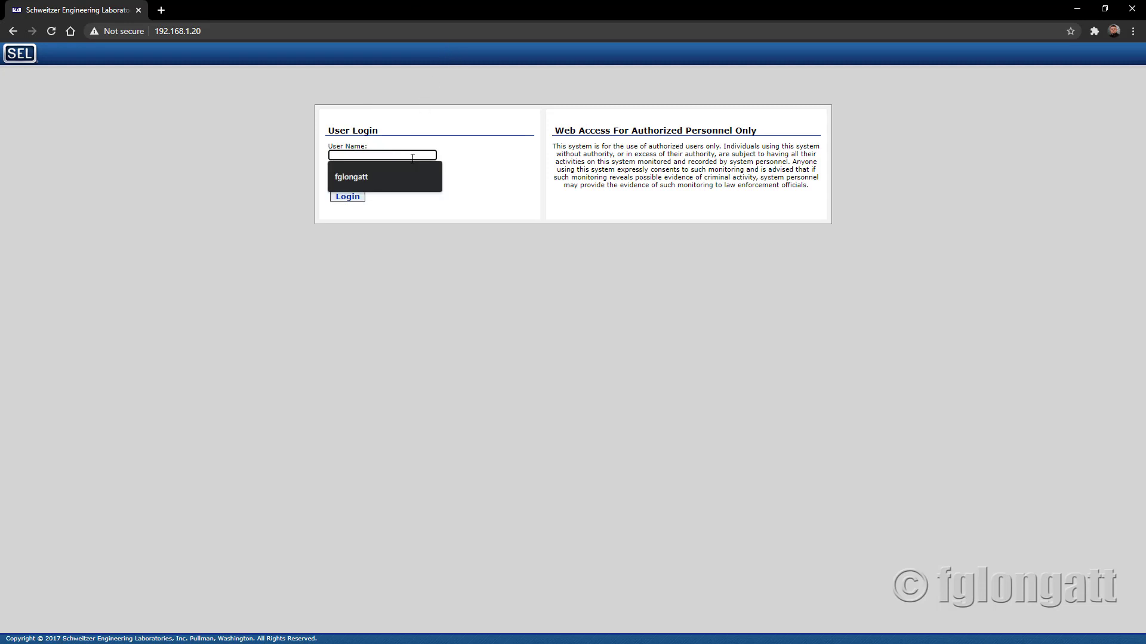
pyautogui.click(403, 169)
pyautogui.click(400, 179)
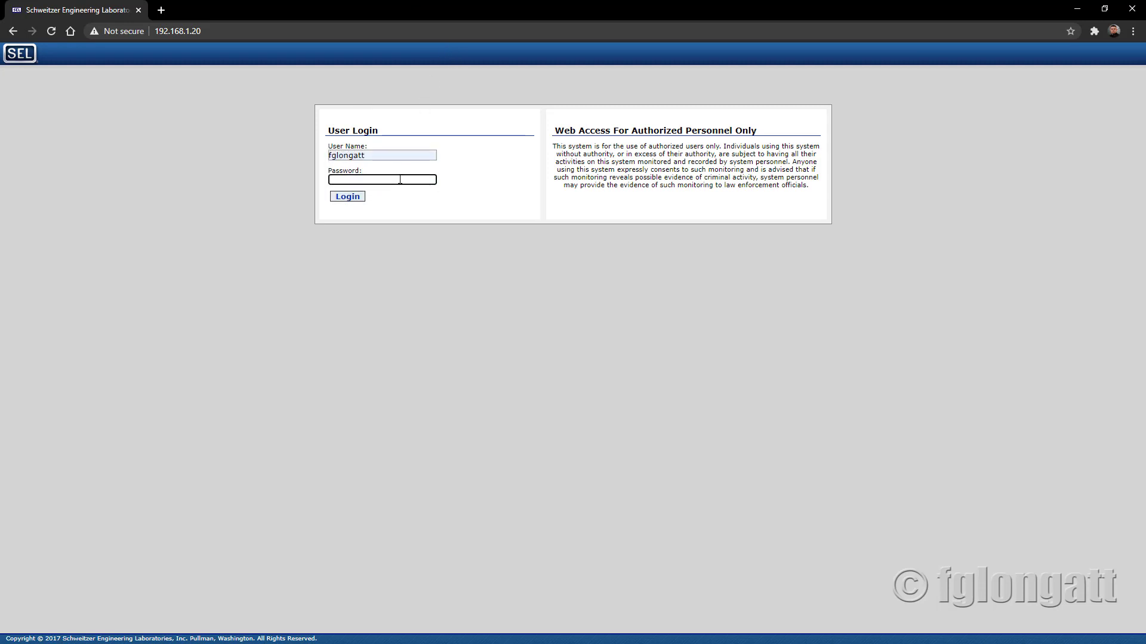
pyautogui.write('••••••••••')
pyautogui.click(347, 197)
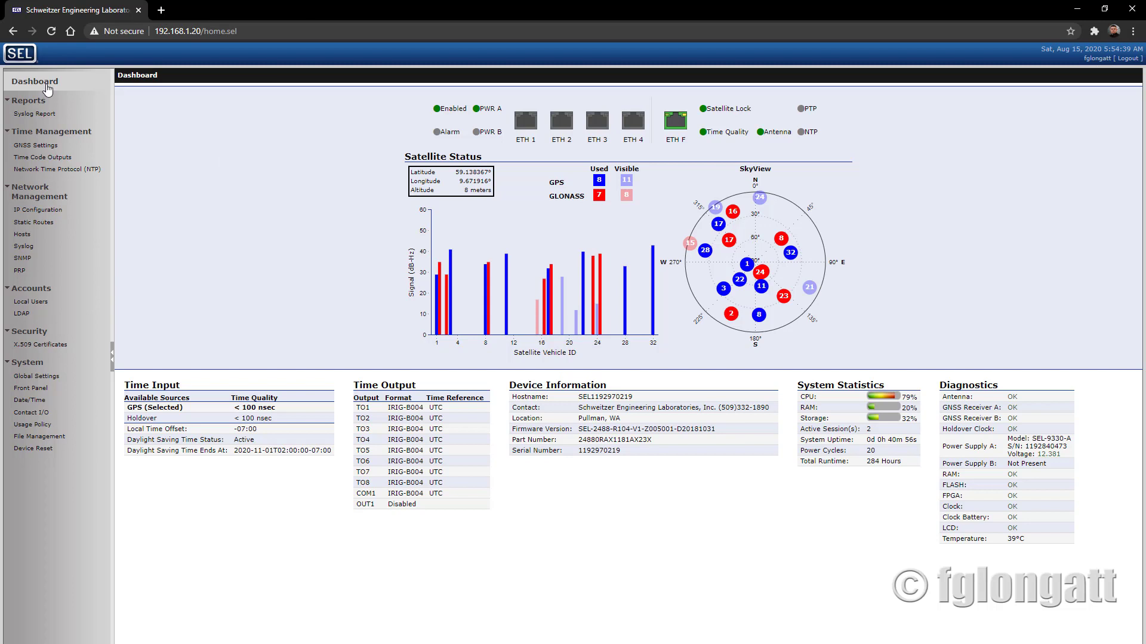
# Step: Check that ETH F reads 192.168.1.20 in IP Configuration, then open System > Front Panel
pyautogui.click(47, 212)
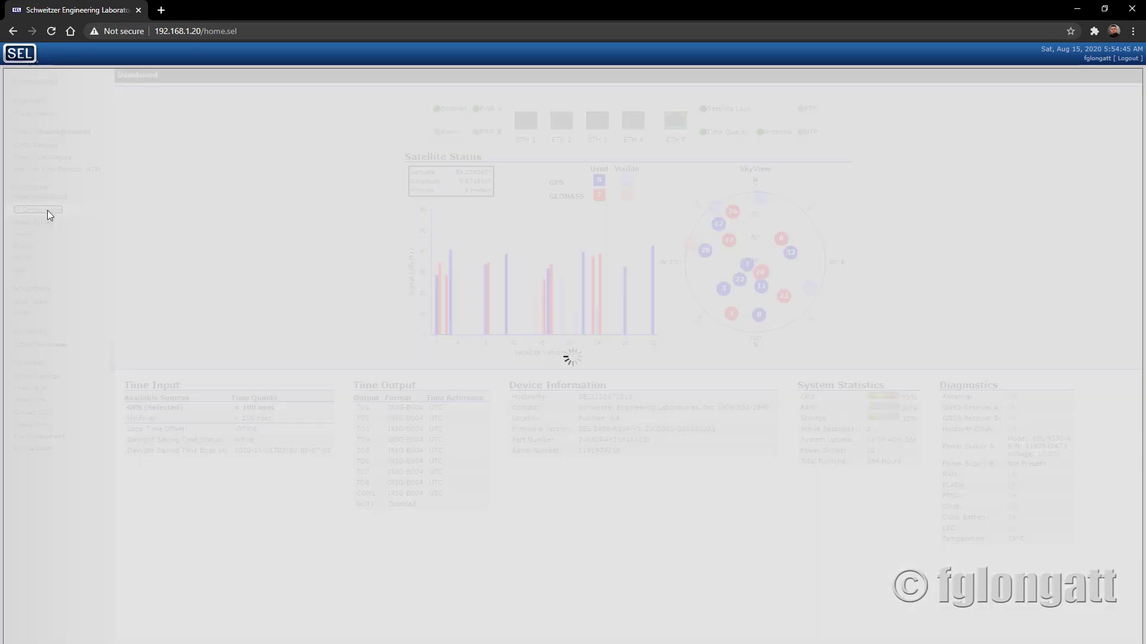
pyautogui.moveTo(602, 221); pyautogui.dragTo(469, 222)
pyautogui.click(500, 444)
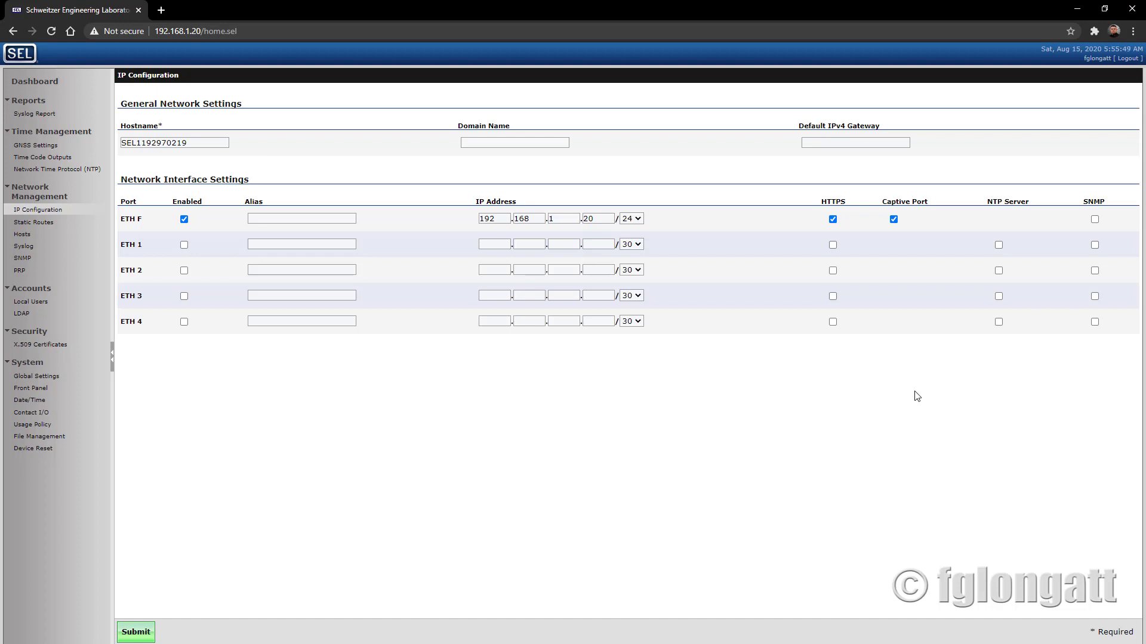
pyautogui.click(36, 376)
pyautogui.click(47, 390)
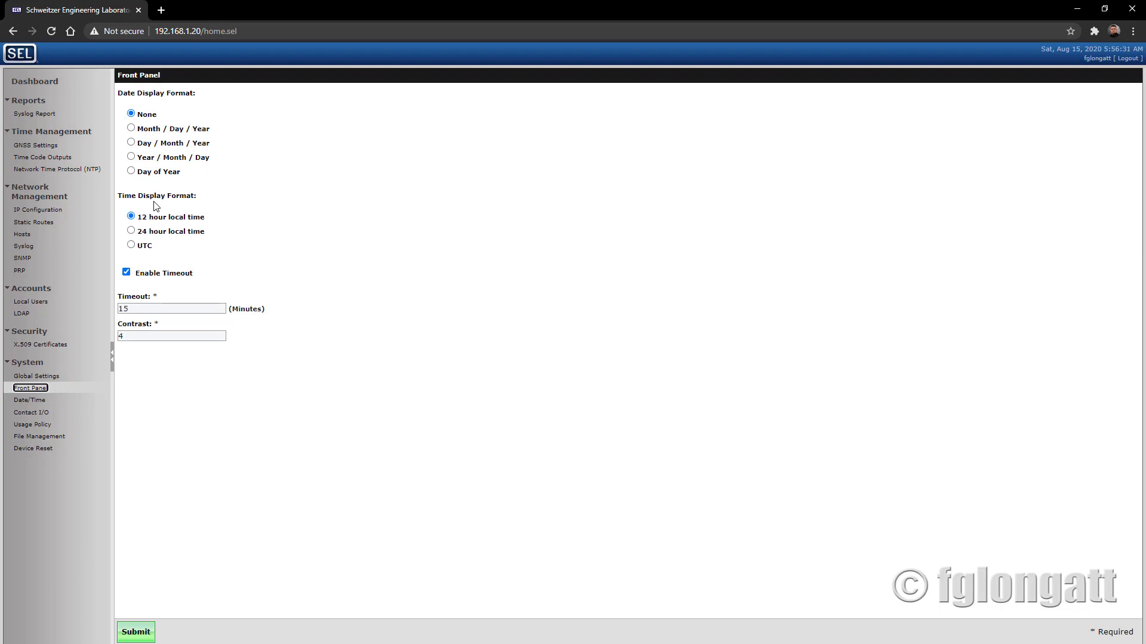
# Step: Set the front panel to '24 hour local time', submit, and go to Date/Time
pyautogui.click(136, 232)
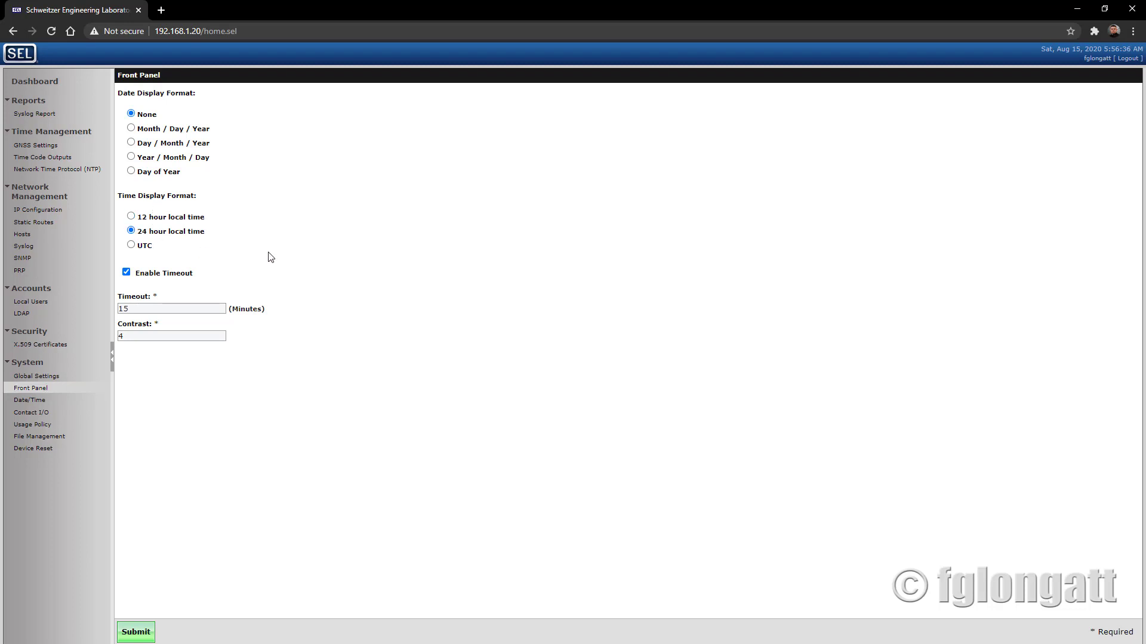
pyautogui.click(145, 628)
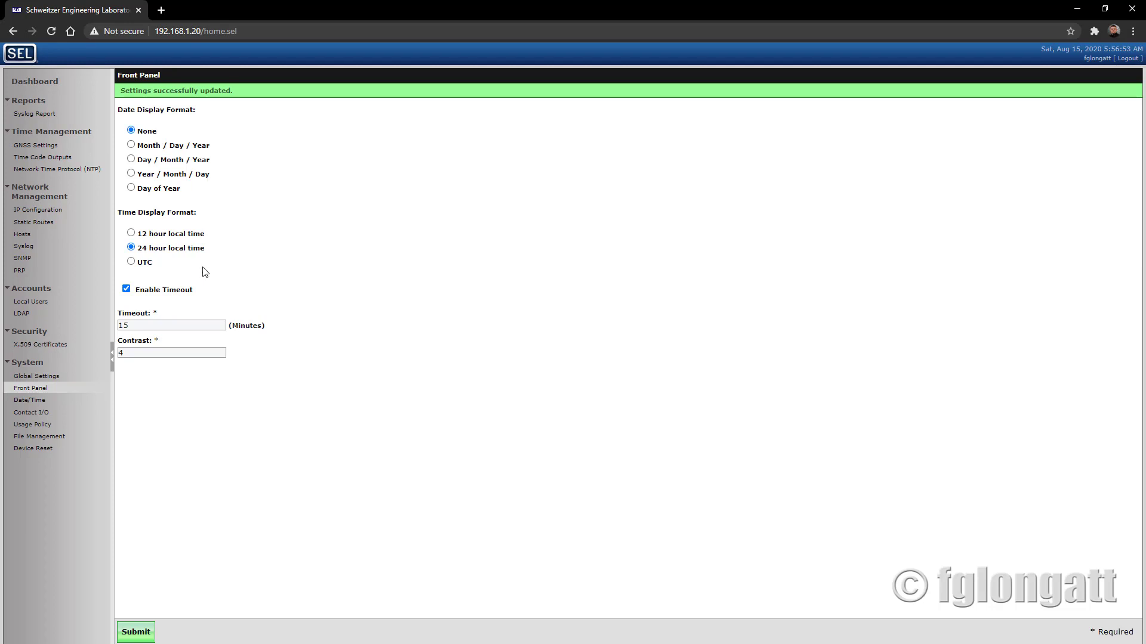
pyautogui.click(40, 402)
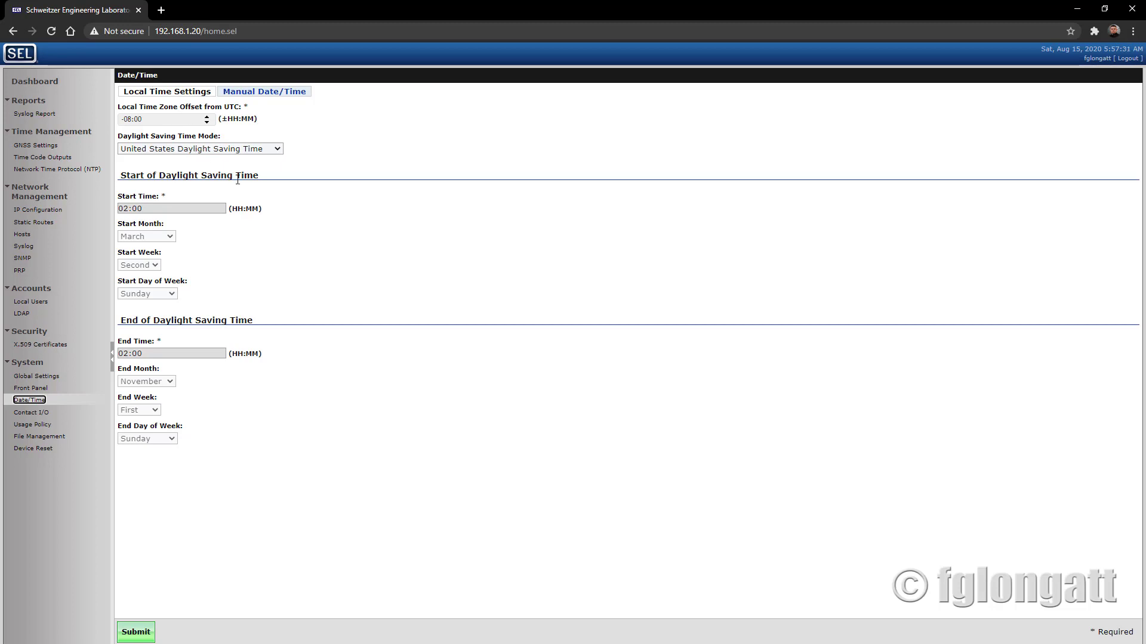
# Step: Choose European Union daylight saving and UTC offset +01:00, submit, then log out
pyautogui.click(233, 152)
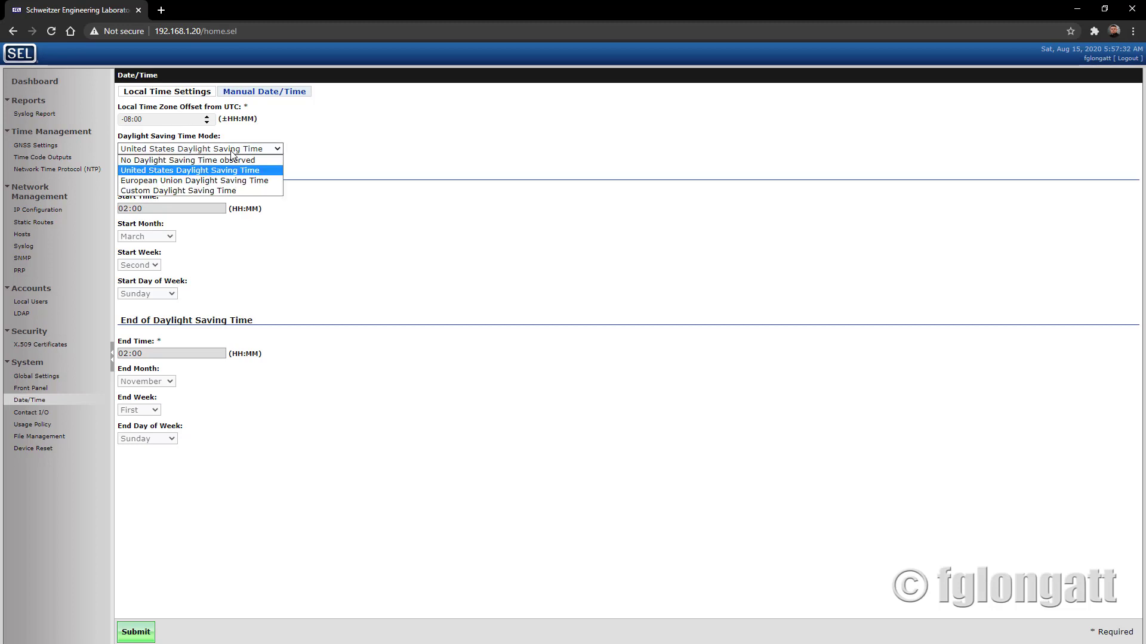
pyautogui.click(234, 180)
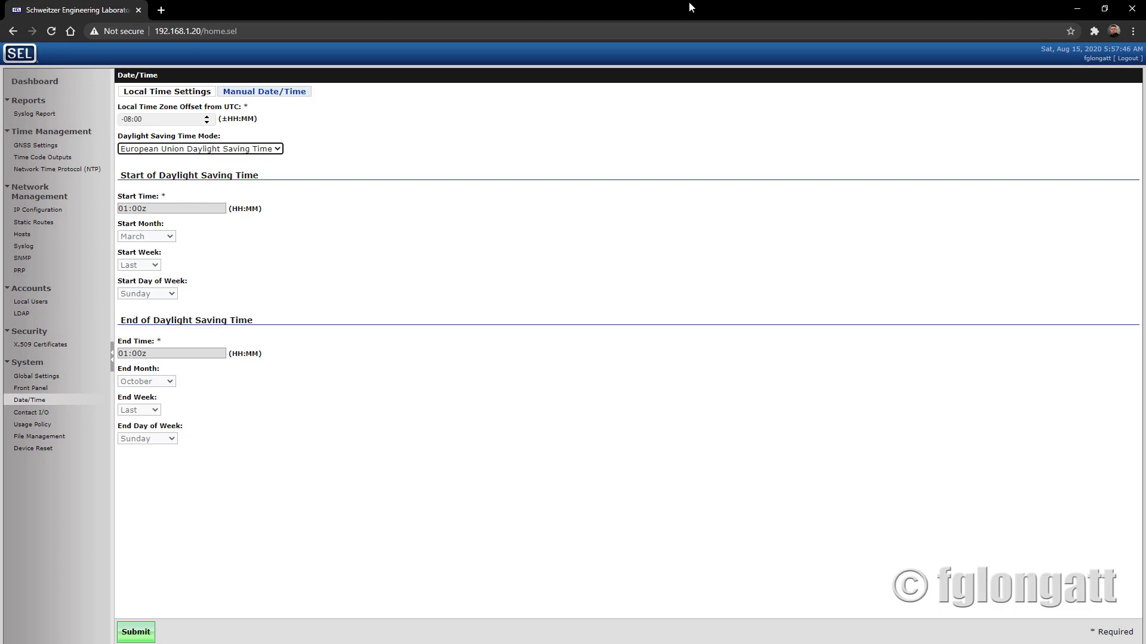
pyautogui.click(207, 119)
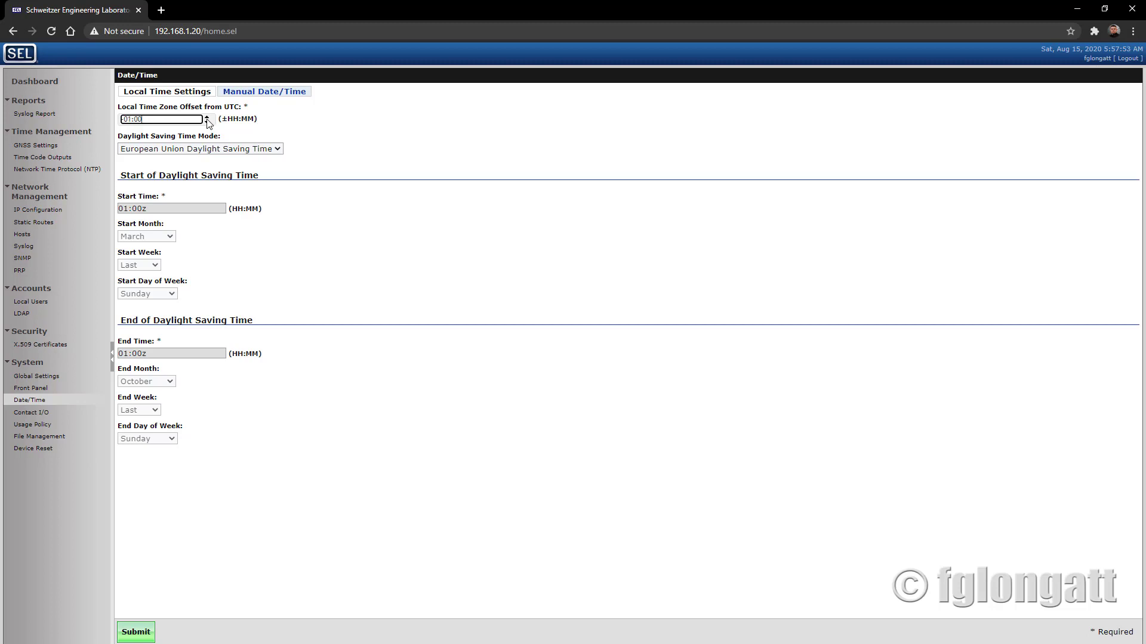
pyautogui.click(207, 119)
pyautogui.click(208, 117)
pyautogui.click(208, 117)
pyautogui.click(208, 118)
pyautogui.click(207, 118)
pyautogui.click(208, 117)
pyautogui.click(207, 118)
pyautogui.click(208, 118)
pyautogui.click(208, 118)
pyautogui.click(206, 123)
pyautogui.click(207, 123)
pyautogui.click(206, 123)
pyautogui.click(206, 122)
pyautogui.click(206, 122)
pyautogui.click(207, 123)
pyautogui.click(206, 123)
pyautogui.click(207, 124)
pyautogui.click(141, 634)
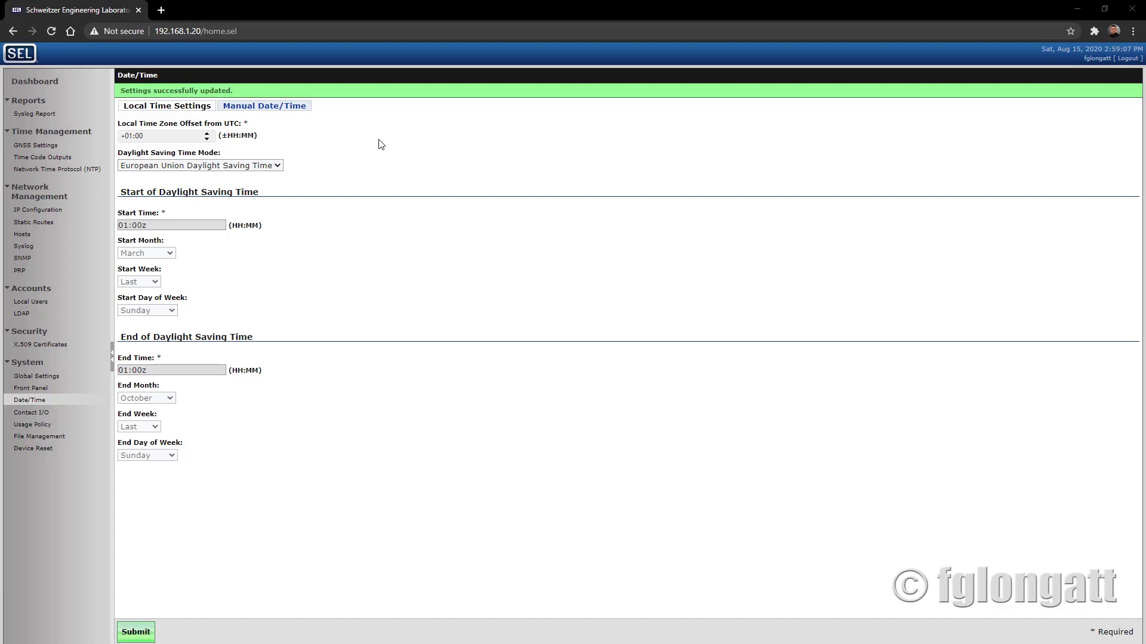
pyautogui.click(1132, 60)
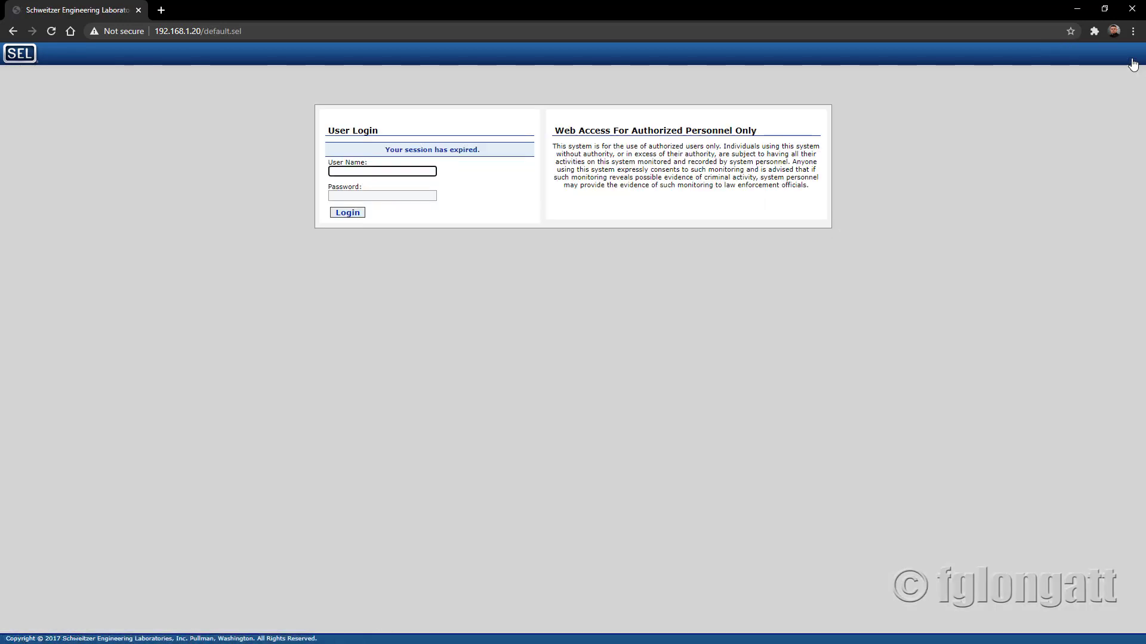